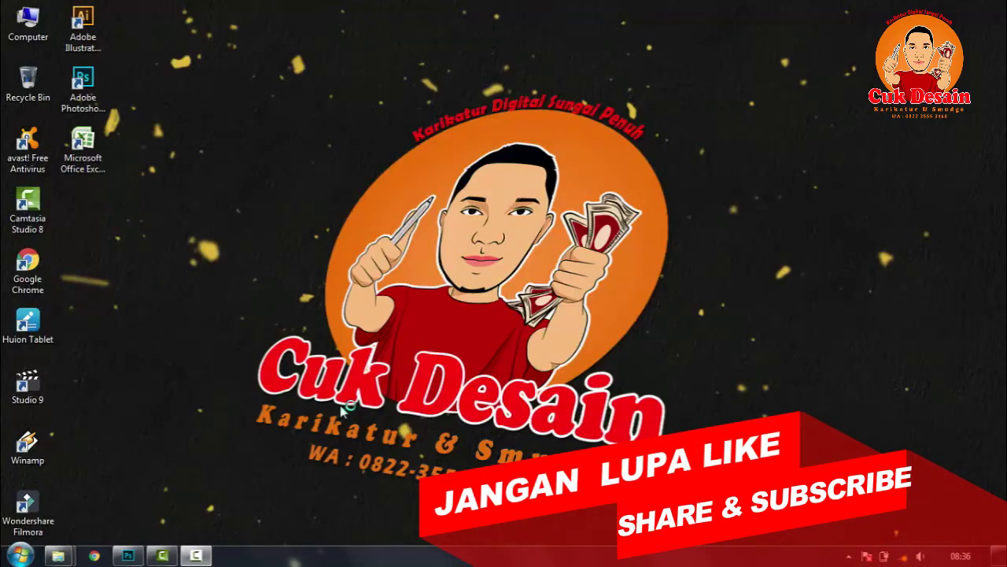
- Bring Photoshop forward and set up a new 2000 × 1600 px document at 300 px/cm
{"action": "left_click", "coordinate": [126, 557]}
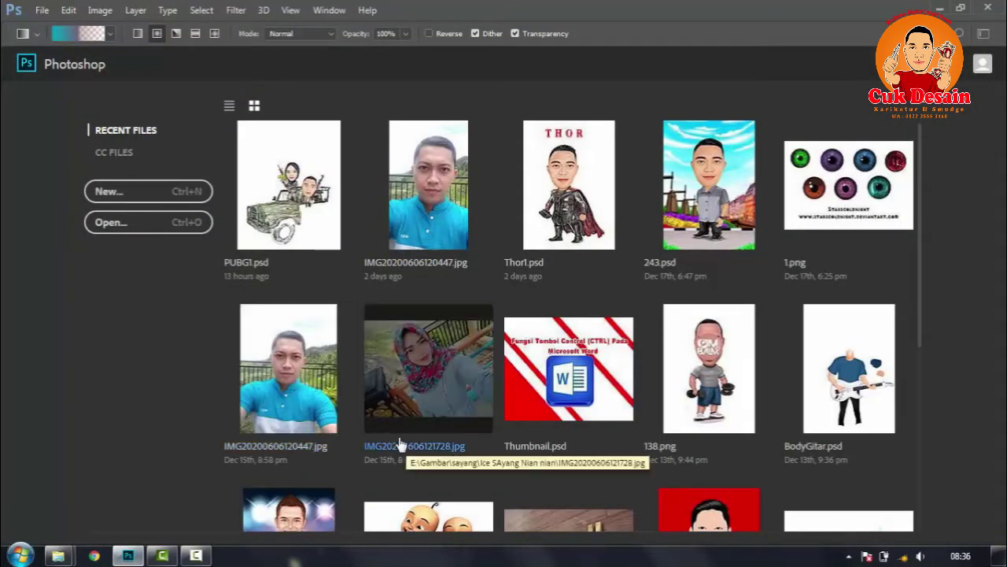
{"action": "key", "text": "ctrl+n"}
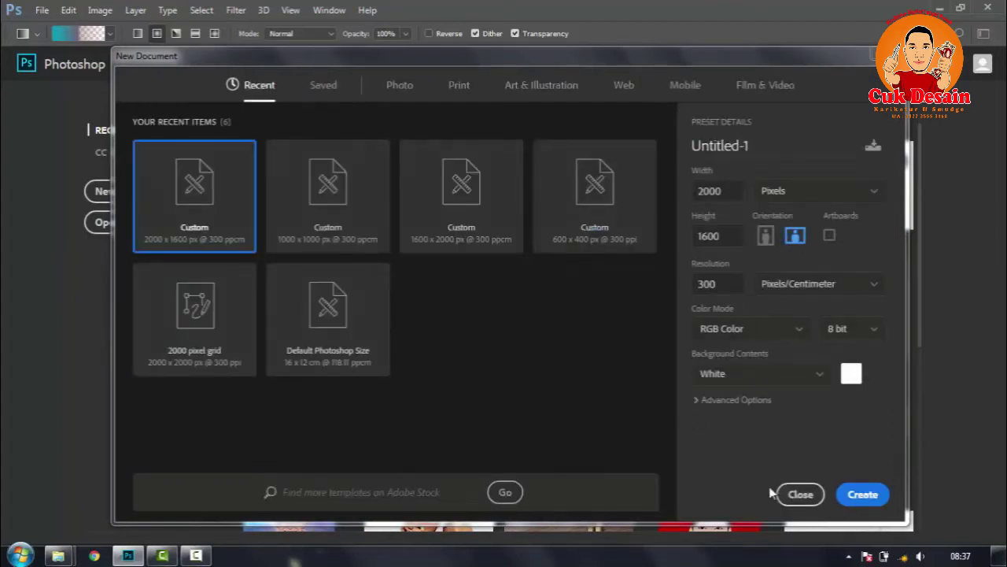
- Create the 2000 × 1600 document and hide the grid via View > Extras
{"action": "left_click", "coordinate": [874, 497]}
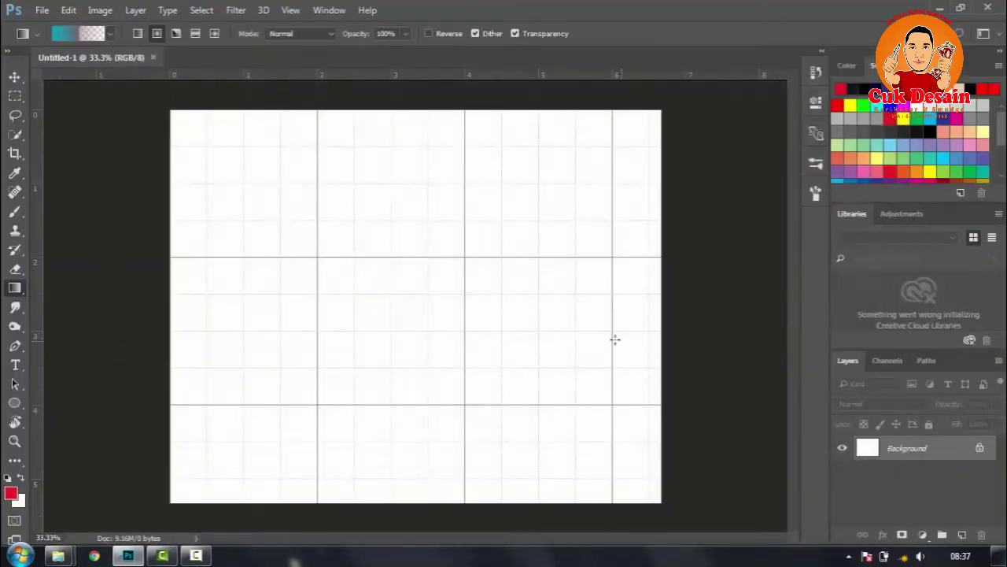
{"action": "left_click", "coordinate": [292, 10]}
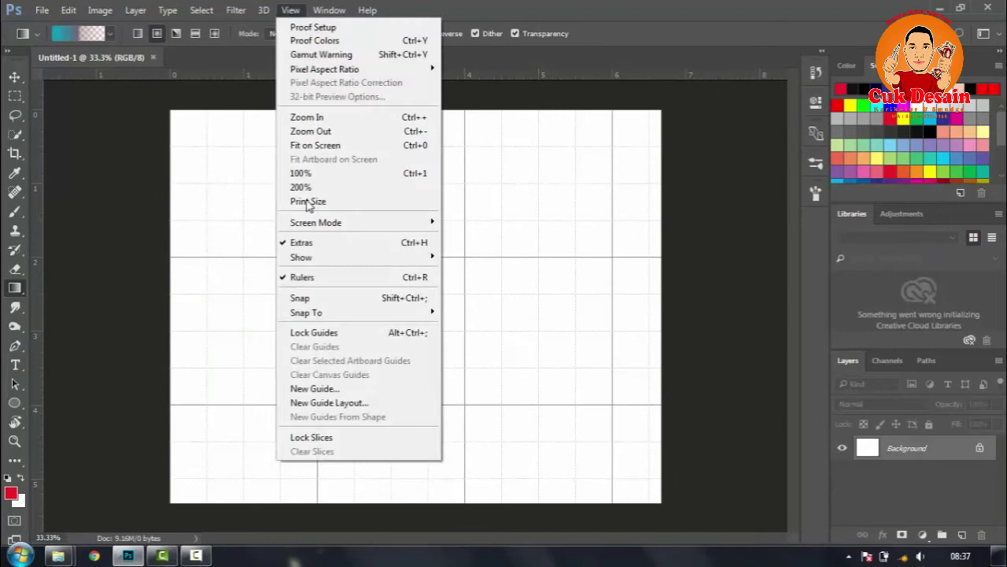
{"action": "left_click", "coordinate": [315, 241]}
{"action": "mouse_move", "coordinate": [58, 556]}
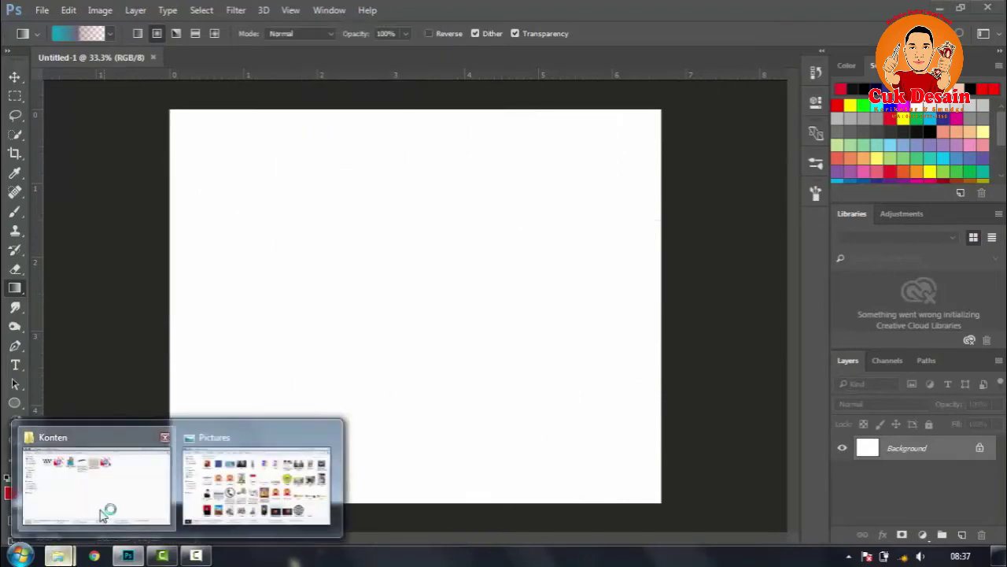
- Place the Texture-1 wood image and scale it to cover the whole canvas
{"action": "left_click", "coordinate": [102, 513]}
{"action": "mouse_move", "coordinate": [474, 162]}
{"action": "left_mouse_down"}
{"action": "mouse_move", "coordinate": [138, 559]}
{"action": "mouse_move", "coordinate": [468, 388]}
{"action": "left_mouse_up"}
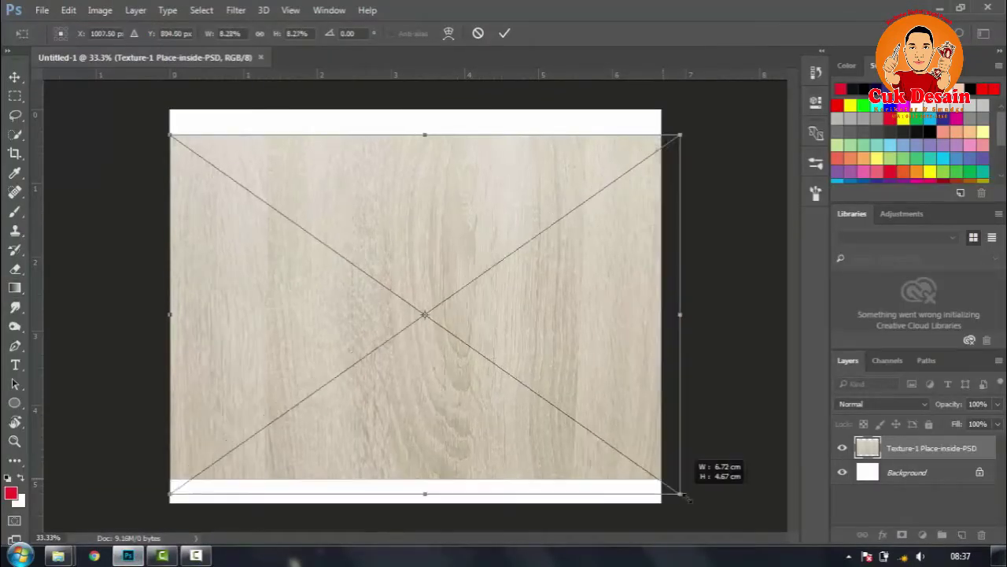
{"action": "left_click_drag", "start_coordinate": [662, 477], "coordinate": [718, 525]}
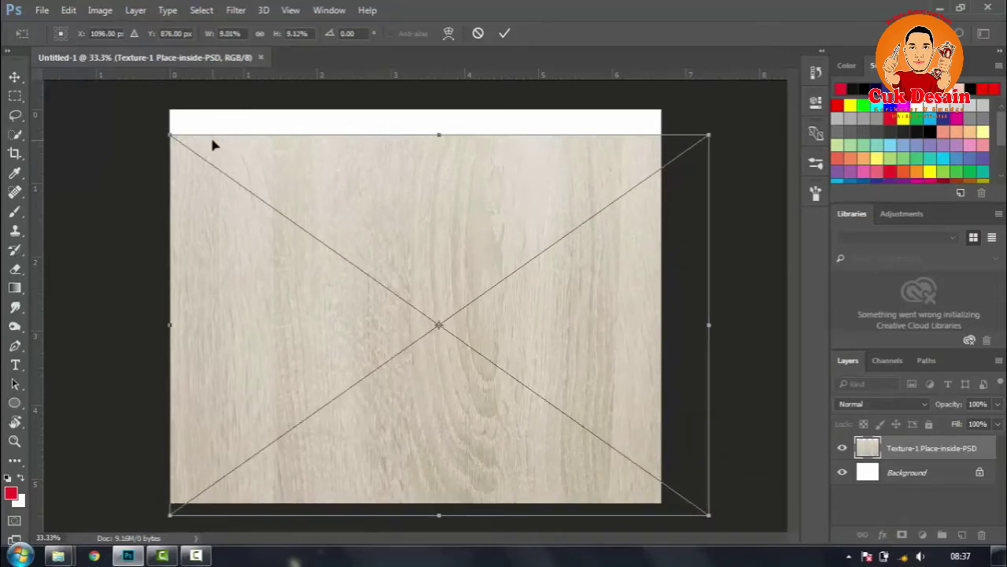
{"action": "left_click_drag", "start_coordinate": [172, 135], "coordinate": [122, 101]}
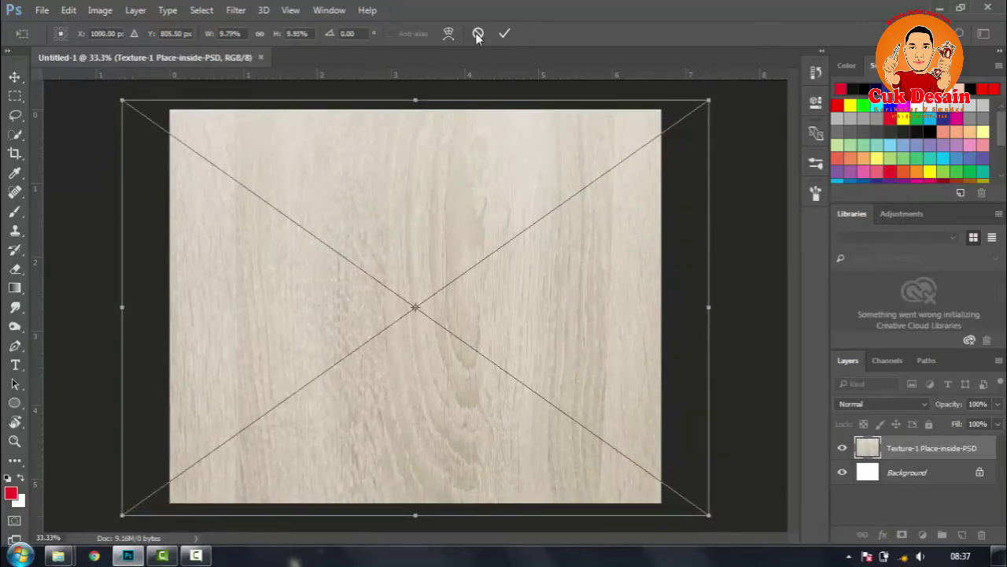
{"action": "left_click", "coordinate": [505, 33]}
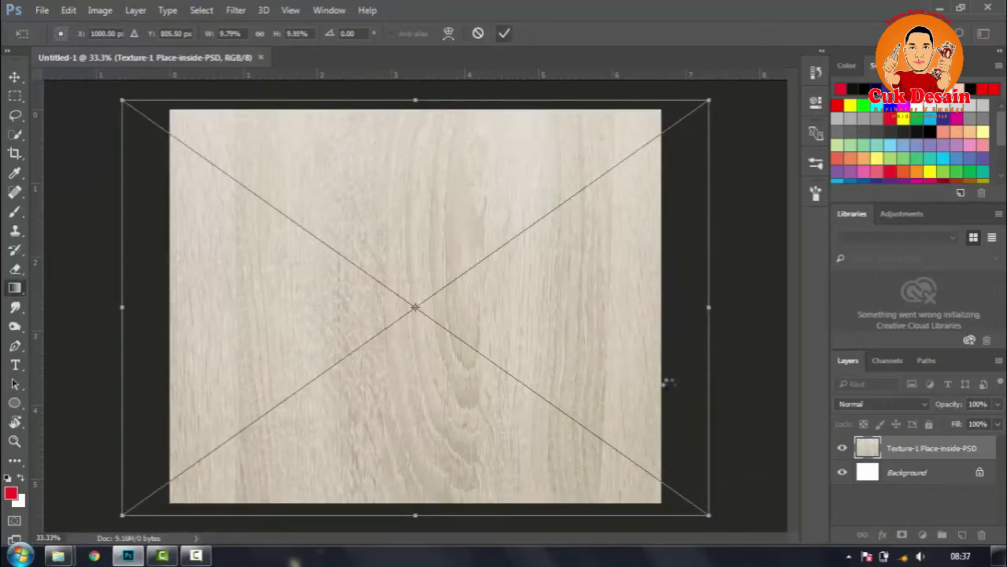
- Add a Hue/Saturation layer clipped to Texture-1 with Lightness around -86
{"action": "left_click", "coordinate": [924, 535]}
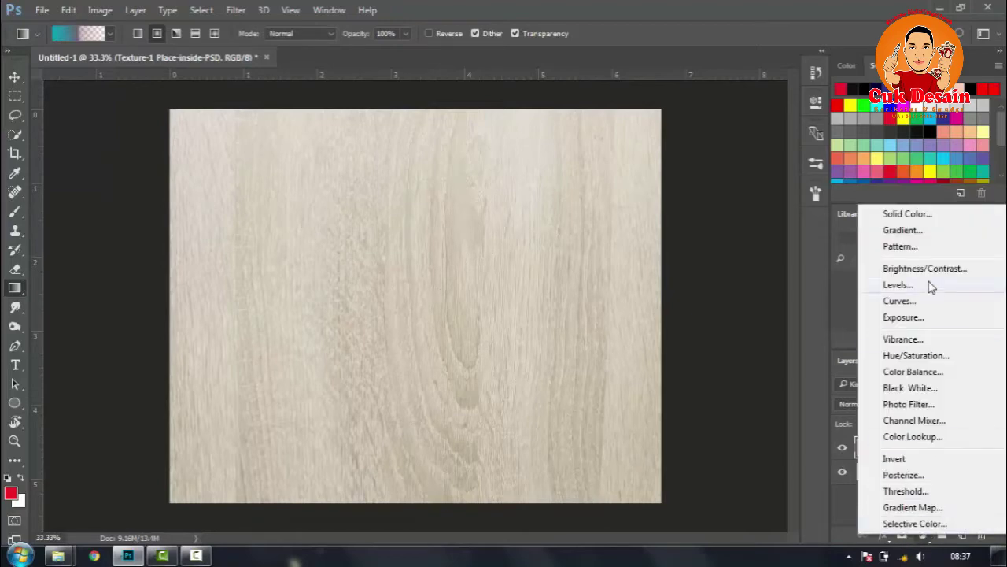
{"action": "left_click", "coordinate": [913, 355]}
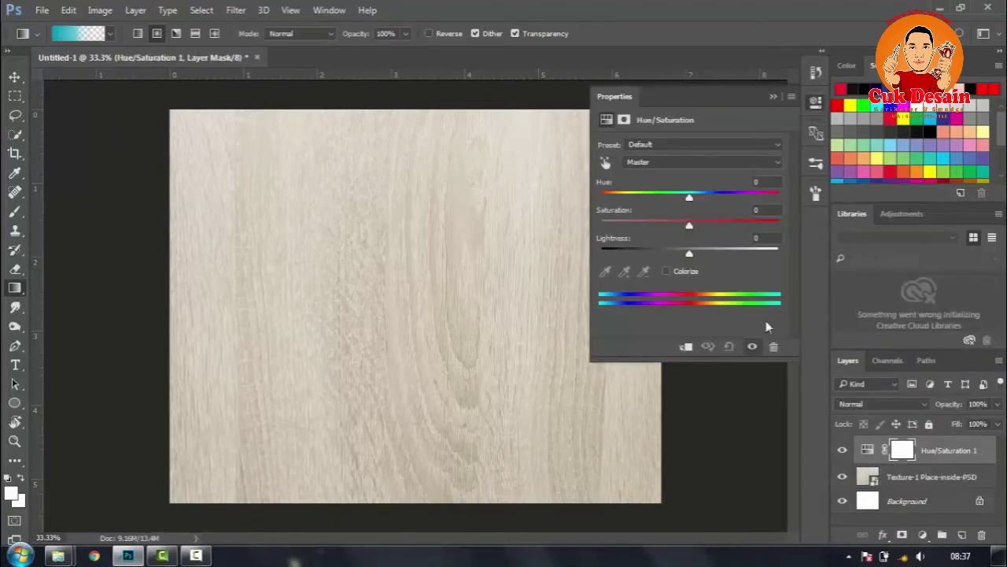
{"action": "left_click", "coordinate": [686, 347]}
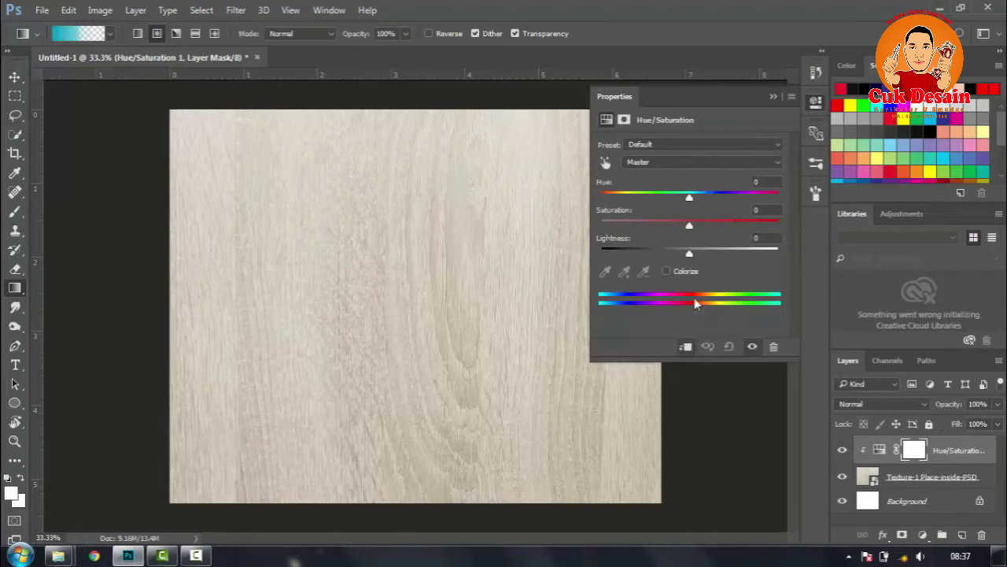
{"action": "left_click_drag", "start_coordinate": [690, 257], "coordinate": [614, 259]}
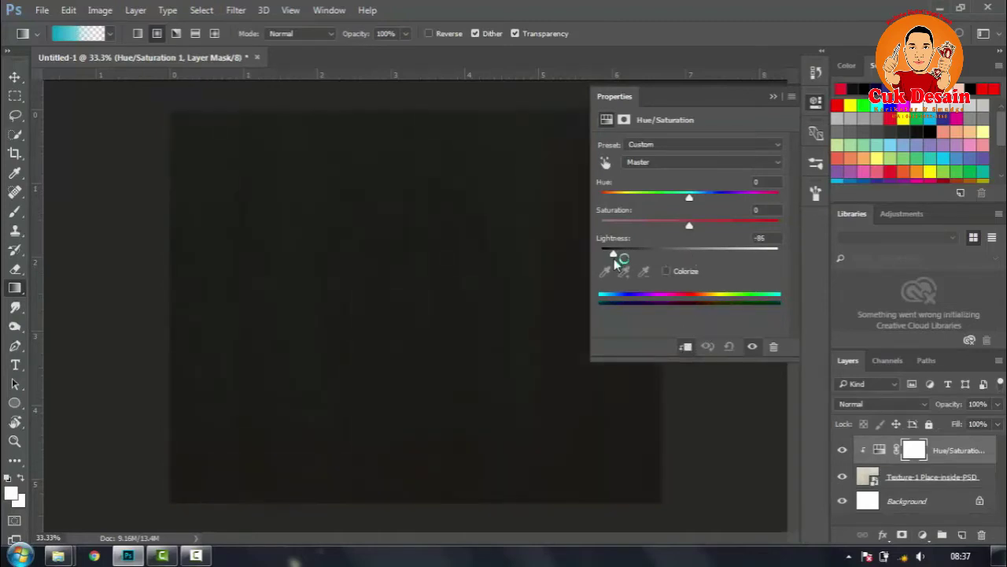
{"action": "left_click", "coordinate": [774, 99]}
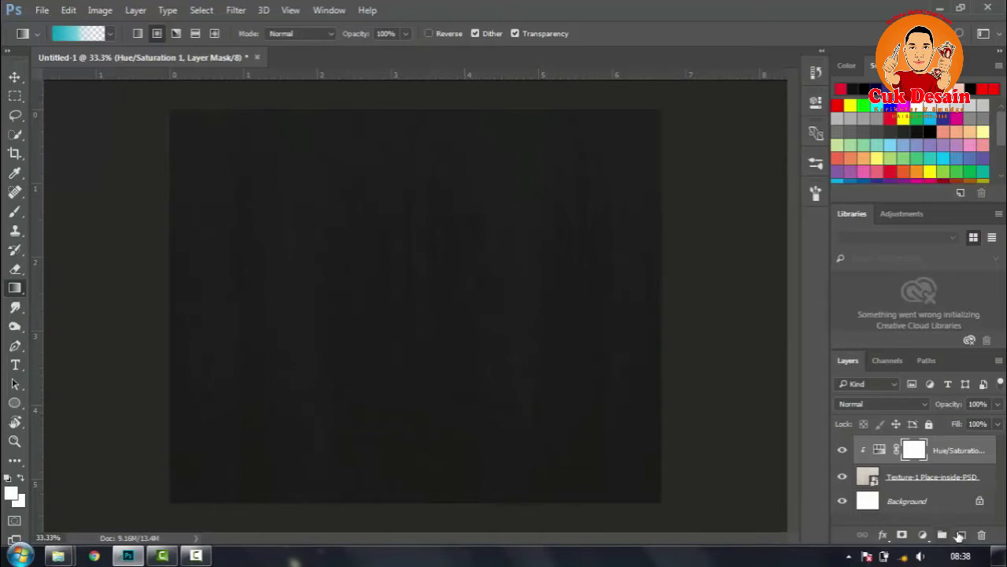
- Add an empty Layer 1 and choose the foreground-to-transparent gradient preset
{"action": "left_click", "coordinate": [961, 535]}
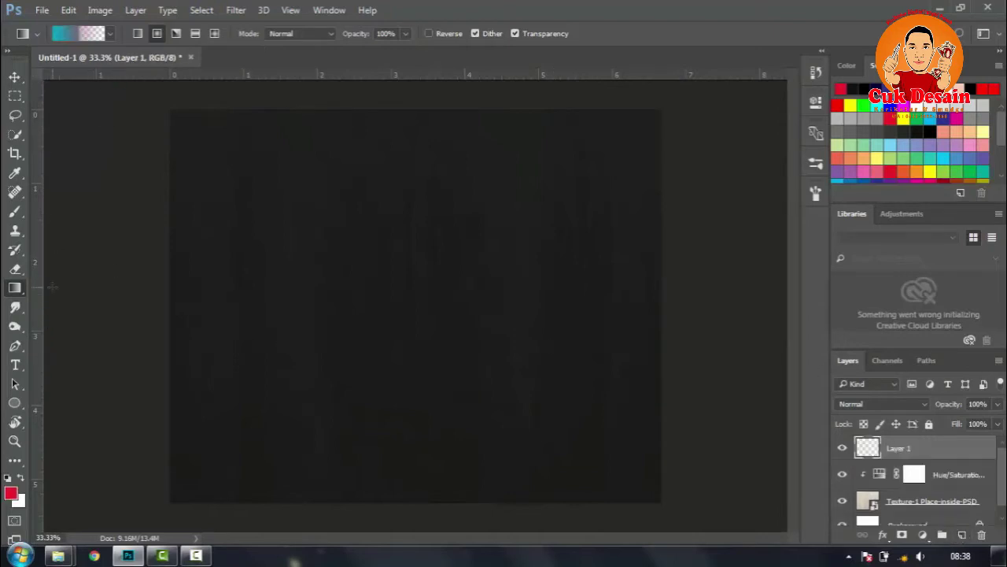
{"action": "left_click", "coordinate": [109, 33]}
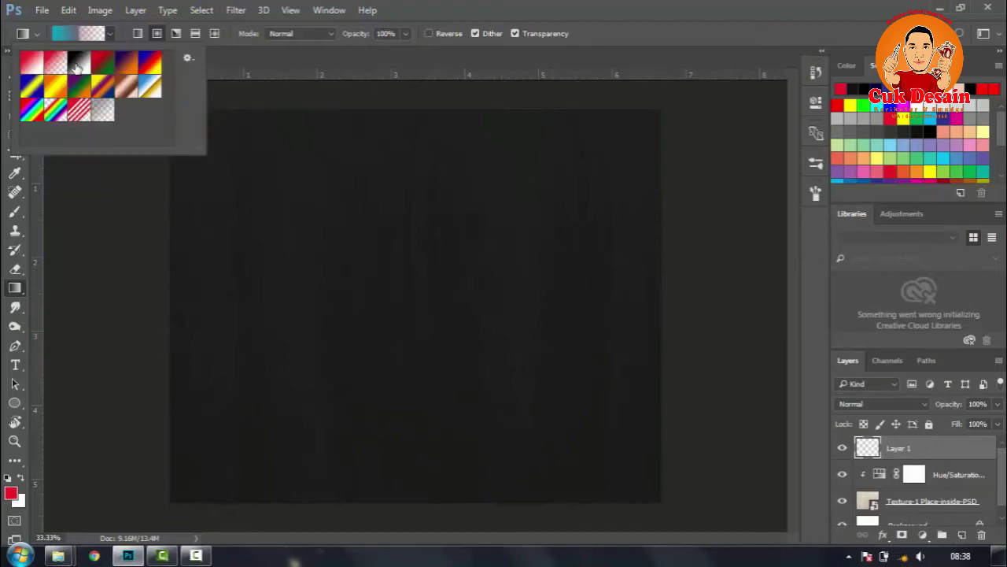
{"action": "left_click", "coordinate": [33, 61]}
{"action": "left_click", "coordinate": [110, 33]}
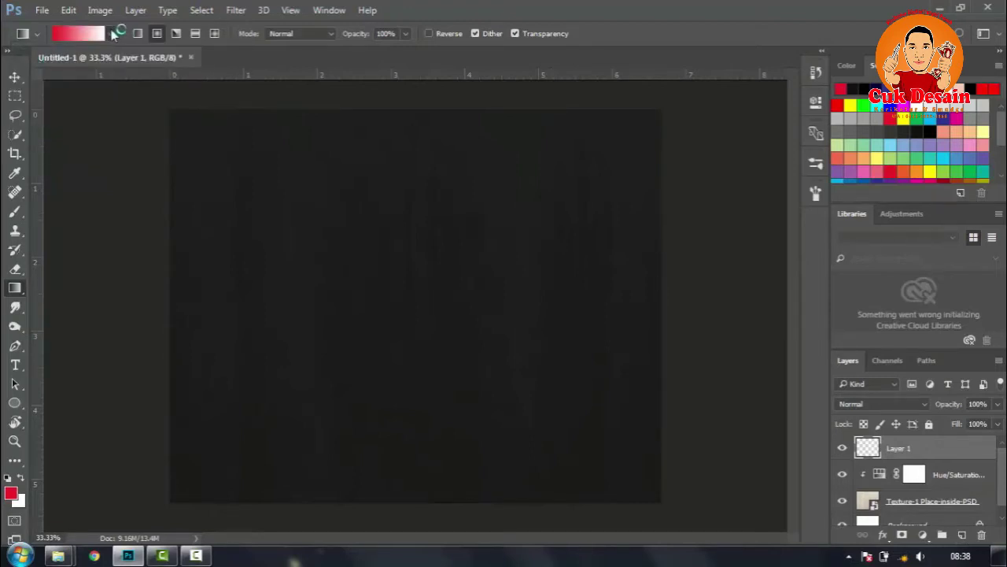
{"action": "left_click", "coordinate": [110, 33]}
{"action": "double_click", "coordinate": [60, 57]}
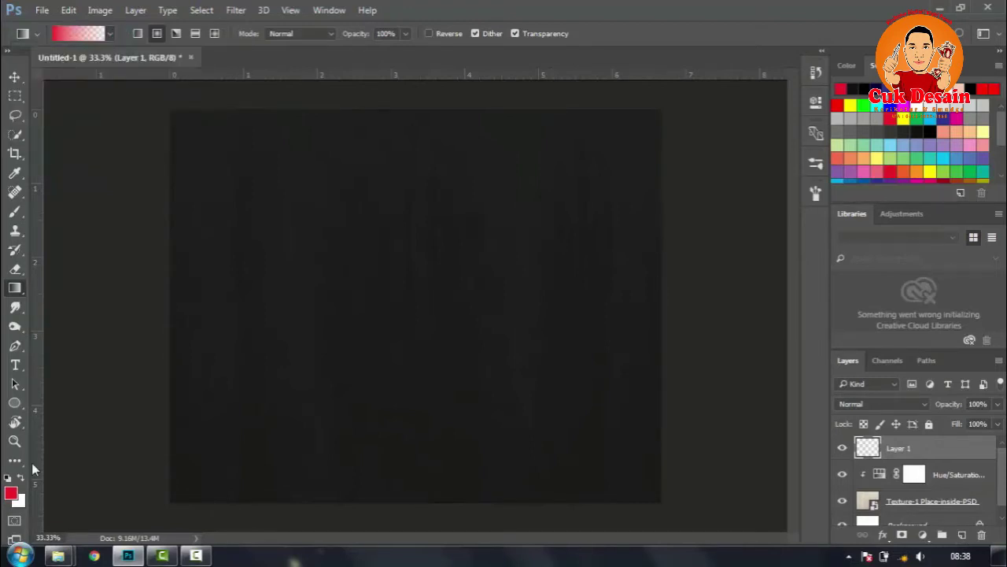
- Set the foreground colour to teal #0cbdb3
{"action": "left_click", "coordinate": [11, 493]}
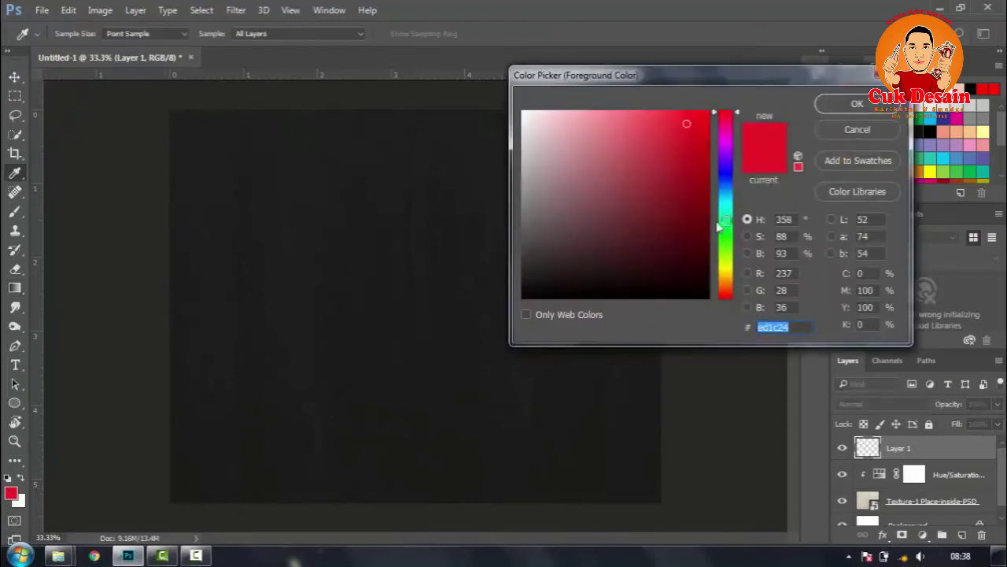
{"action": "left_click", "coordinate": [719, 207]}
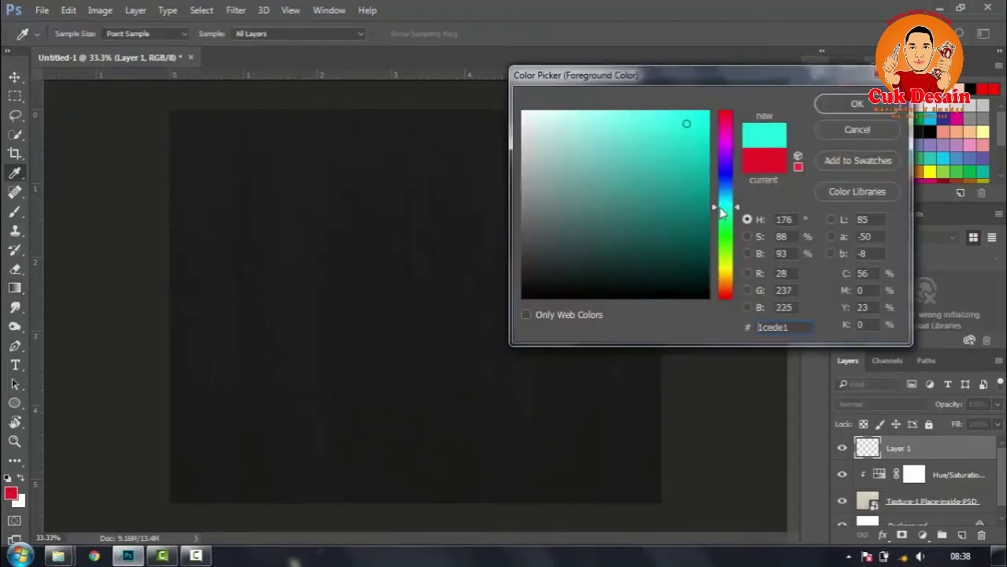
{"action": "left_click", "coordinate": [696, 168]}
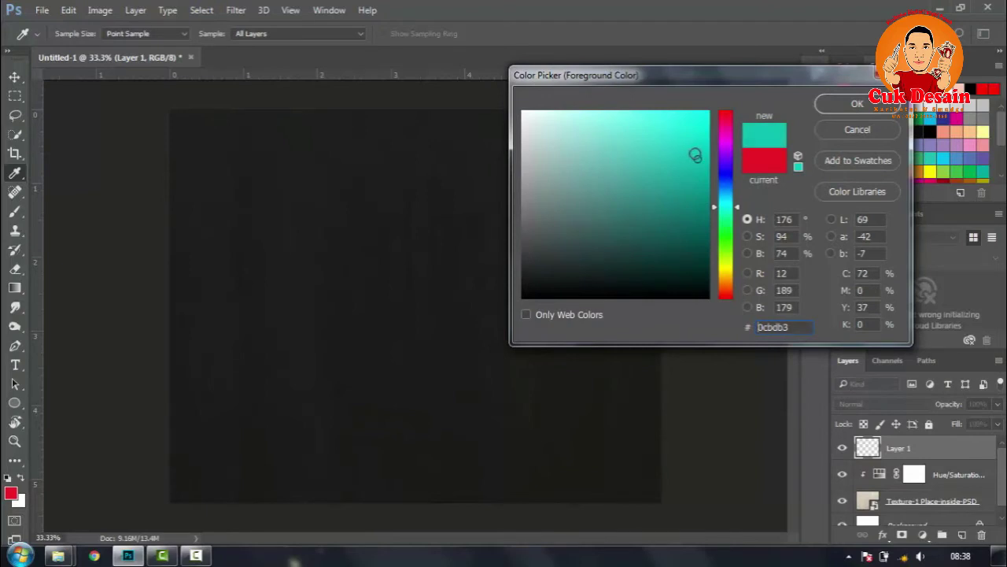
{"action": "left_click", "coordinate": [857, 104]}
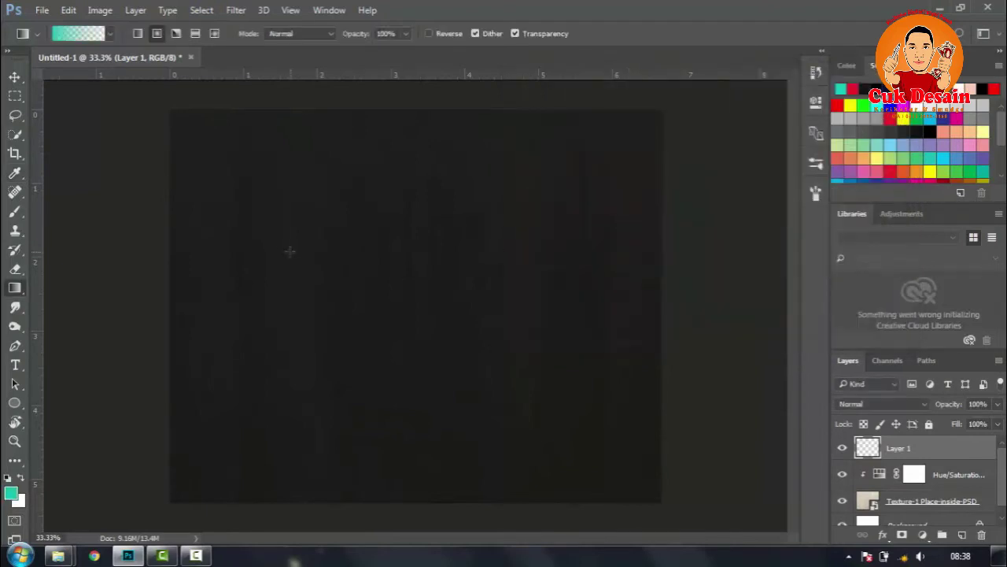
- Draw a teal radial glow on Layer 1, nudge it, then undo both
{"action": "left_click_drag", "start_coordinate": [289, 251], "coordinate": [416, 362]}
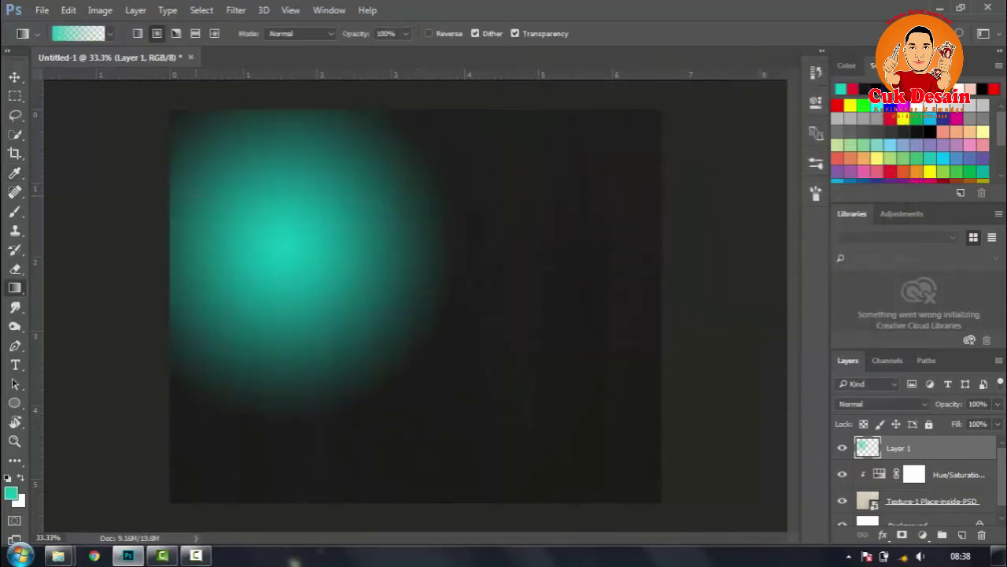
{"action": "left_click", "coordinate": [14, 77]}
{"action": "left_click_drag", "start_coordinate": [356, 222], "coordinate": [417, 257]}
{"action": "key", "text": "ctrl+alt+z"}
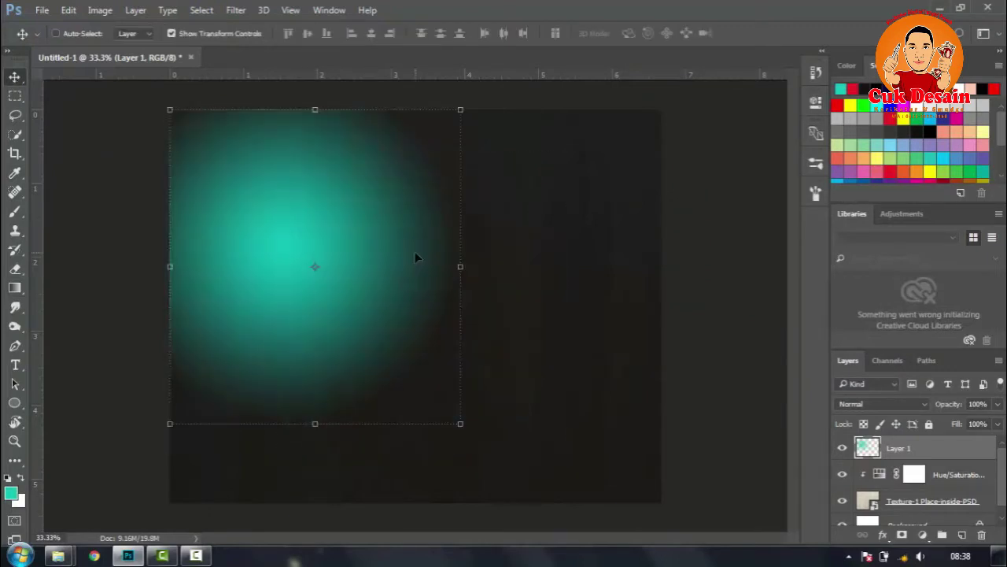
{"action": "key", "text": "ctrl+alt+z"}
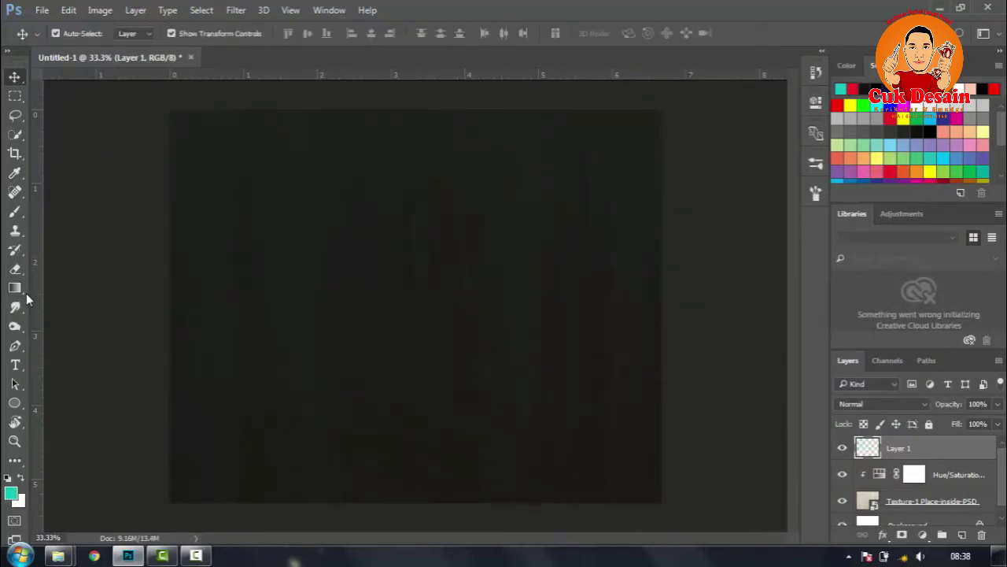
- Redraw a smaller teal radial glow, centre it, and set Layer 1 to Overlay
{"action": "left_click", "coordinate": [15, 288]}
{"action": "left_click_drag", "start_coordinate": [460, 299], "coordinate": [541, 356]}
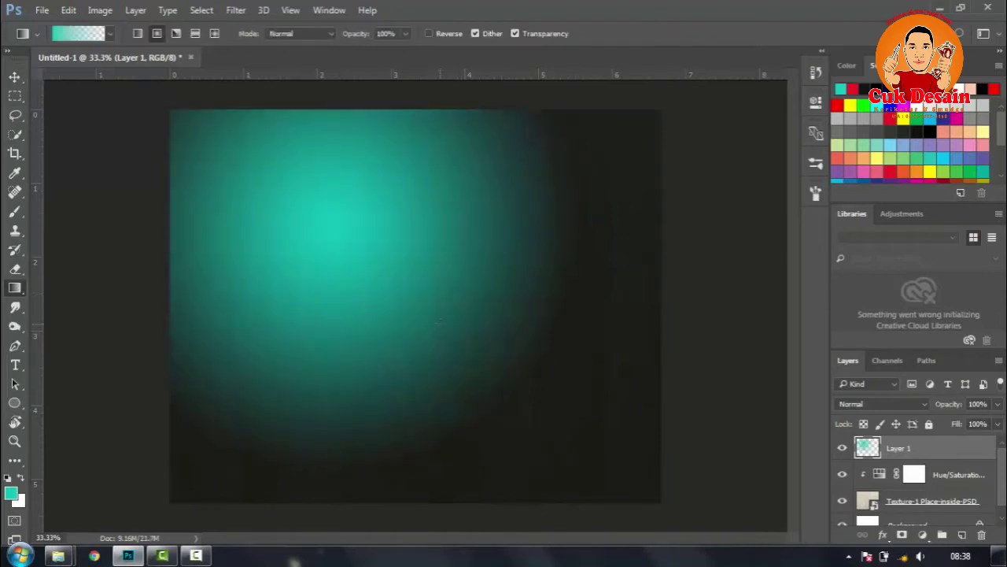
{"action": "key", "text": "ctrl+z"}
{"action": "left_click_drag", "start_coordinate": [330, 275], "coordinate": [458, 342]}
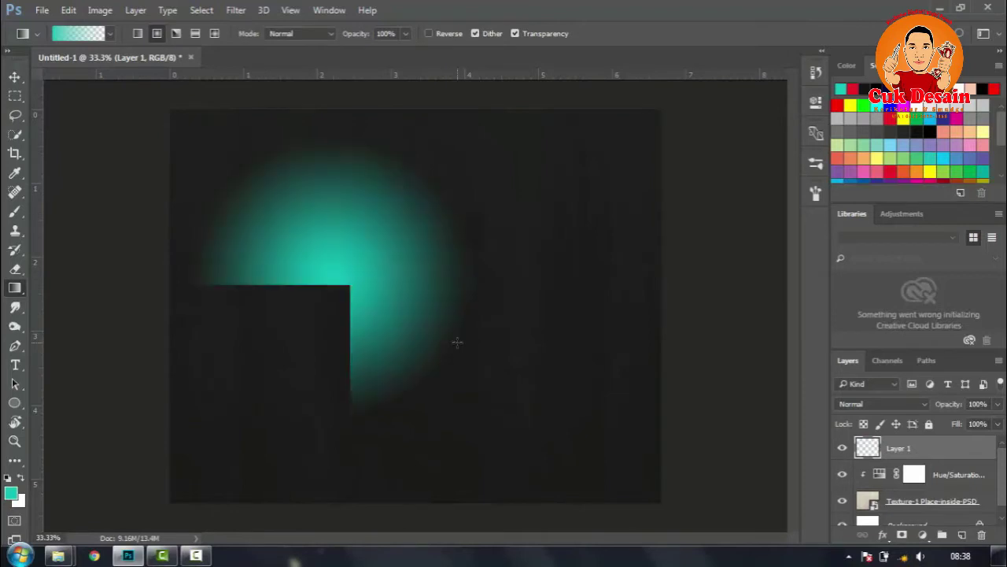
{"action": "left_click", "coordinate": [14, 77]}
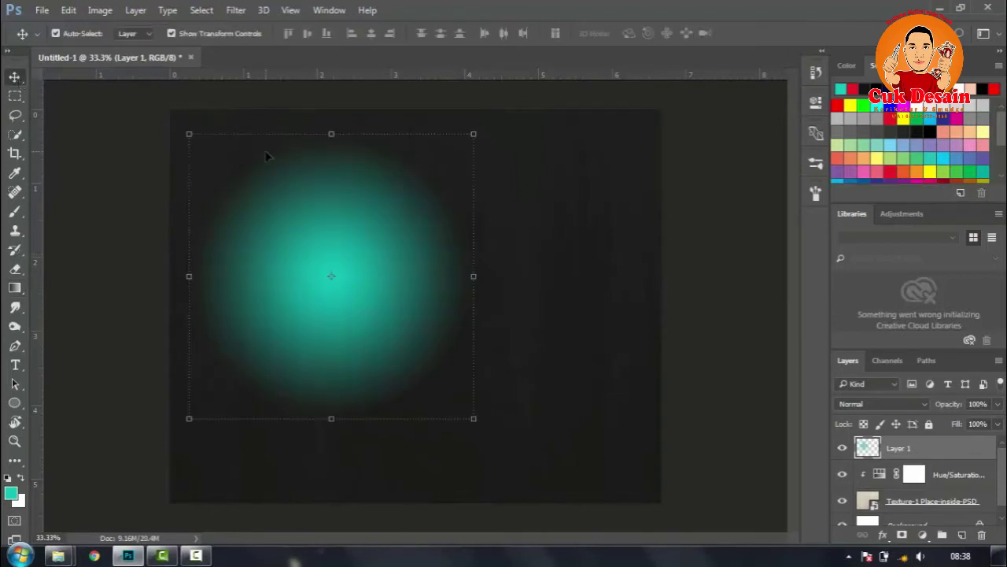
{"action": "mouse_move", "coordinate": [358, 198]}
{"action": "left_mouse_down"}
{"action": "mouse_move", "coordinate": [429, 234]}
{"action": "mouse_move", "coordinate": [430, 223]}
{"action": "left_mouse_up"}
{"action": "left_click", "coordinate": [852, 404]}
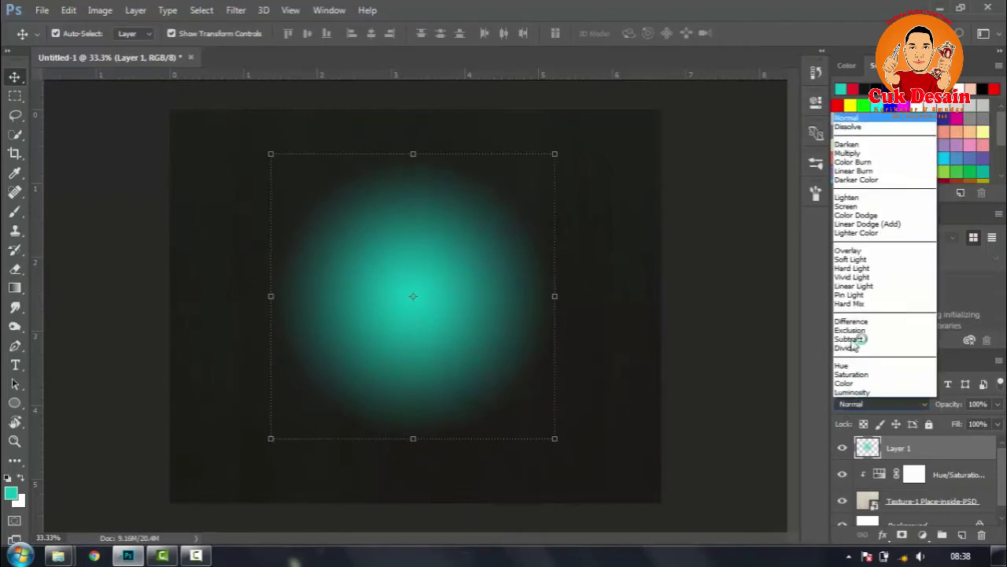
{"action": "left_click", "coordinate": [861, 251]}
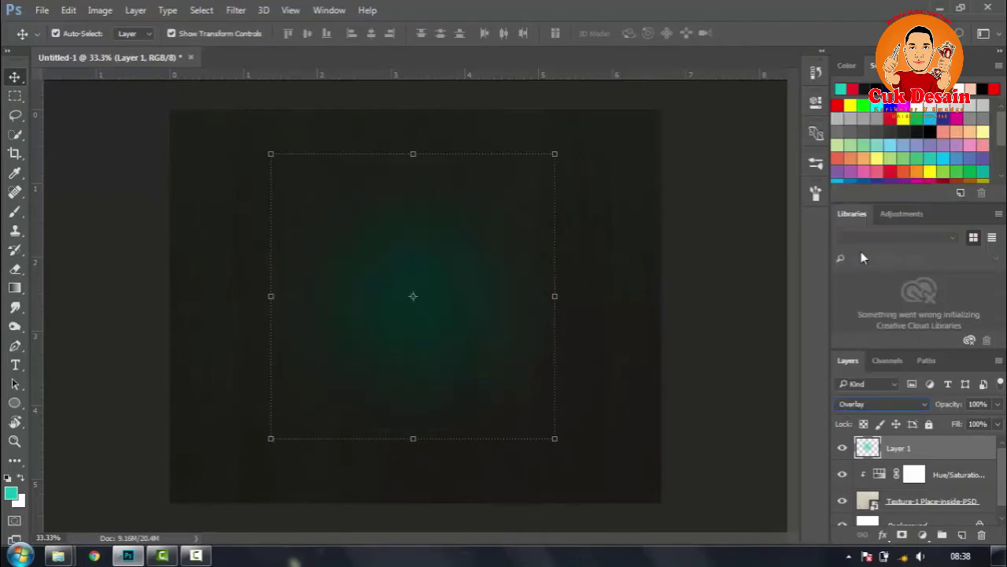
- Duplicate Layer 1 into Layer 1 copy and select the copy
{"action": "right_click", "coordinate": [914, 453]}
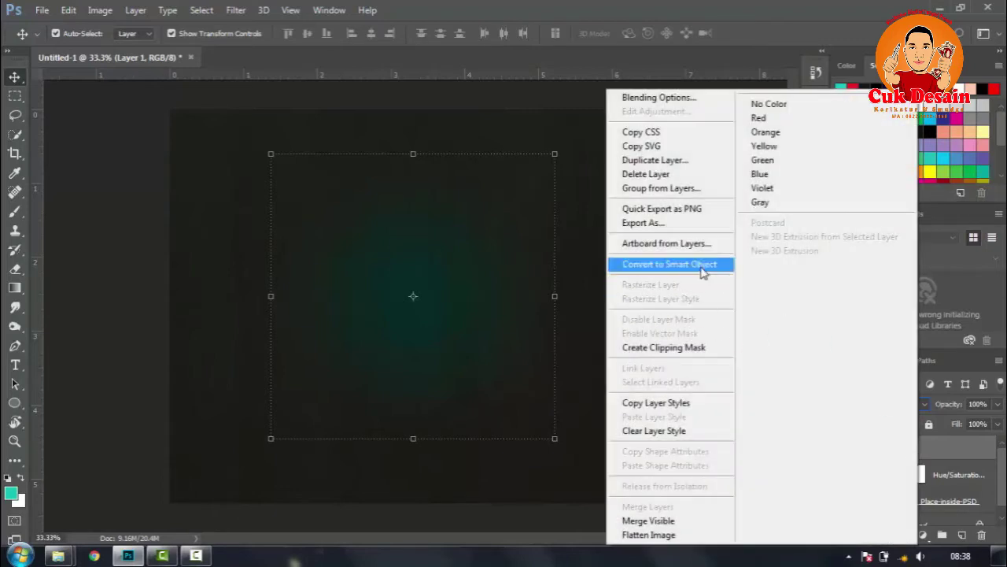
{"action": "left_click", "coordinate": [662, 161]}
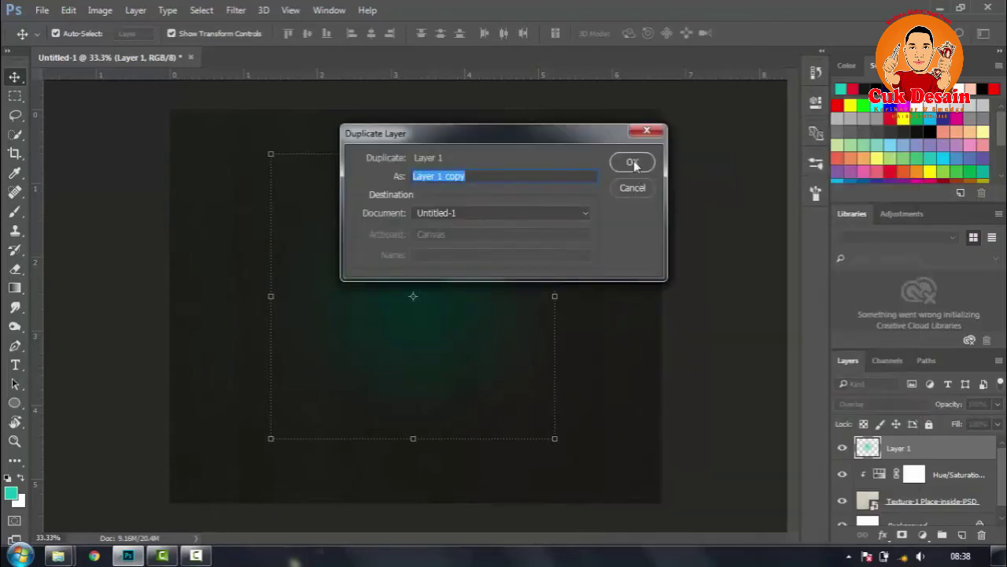
{"action": "left_click", "coordinate": [634, 162]}
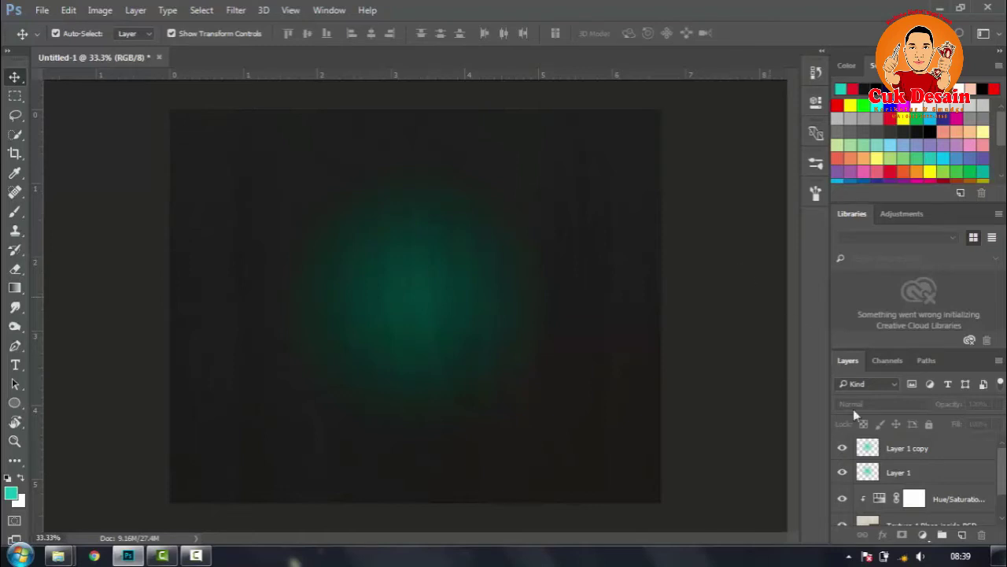
{"action": "left_click", "coordinate": [885, 454]}
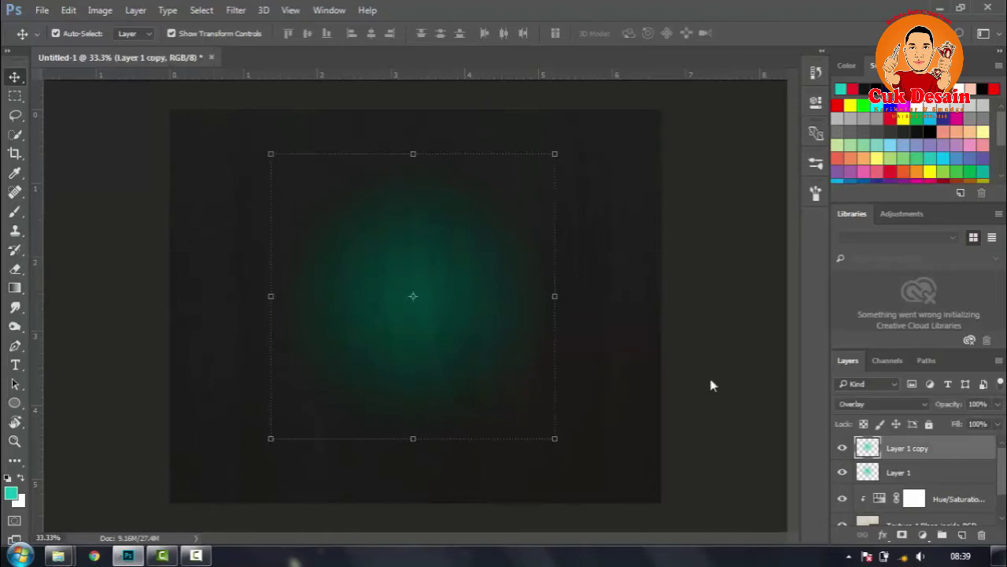
{"action": "left_click", "coordinate": [15, 364]}
- Type 'Selamat Datang' in teal script on the canvas and commit it
{"action": "left_click", "coordinate": [329, 329]}
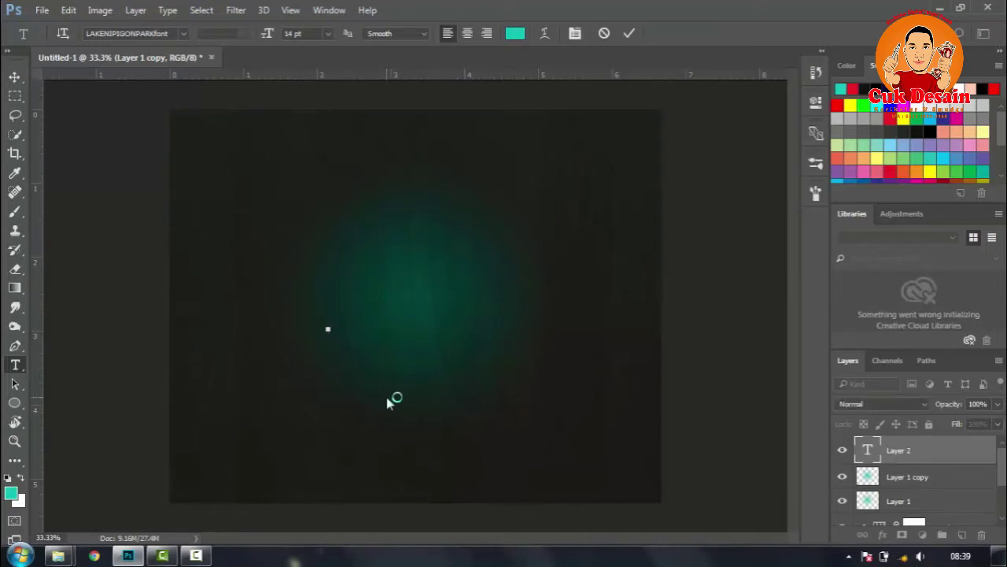
{"action": "left_click_drag", "start_coordinate": [267, 33], "coordinate": [246, 41]}
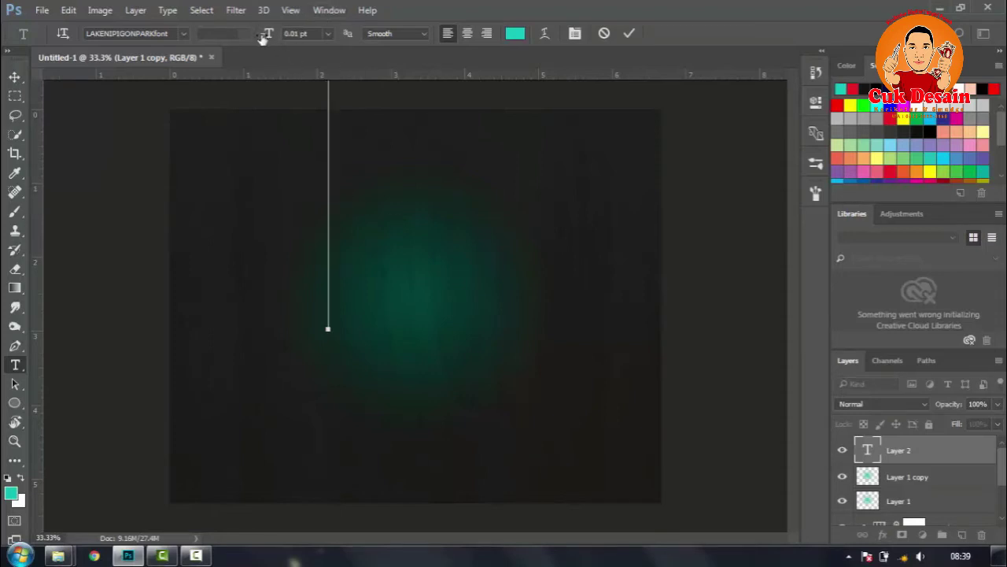
{"action": "left_click", "coordinate": [603, 33]}
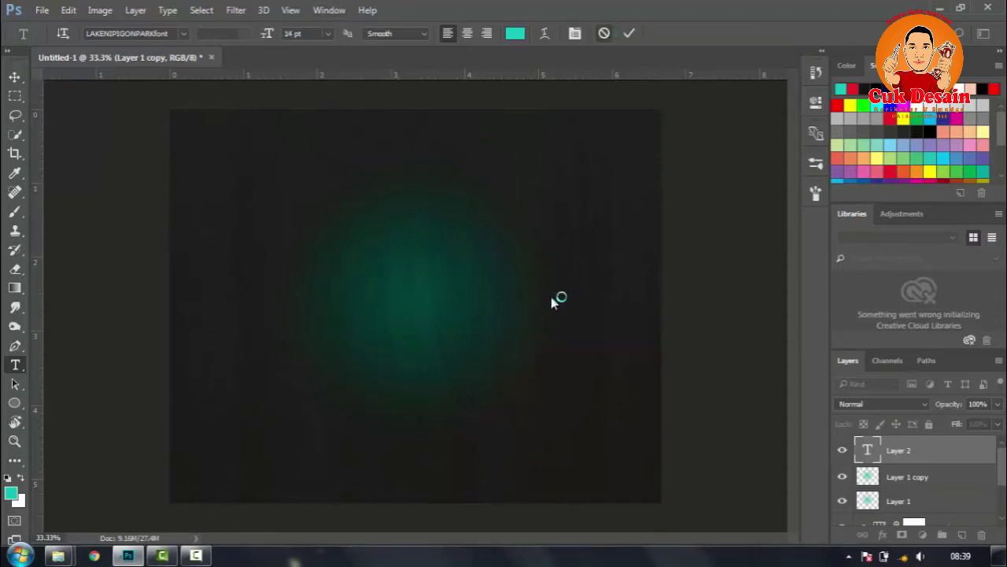
{"action": "left_click", "coordinate": [304, 458]}
{"action": "type", "text": "Se"}
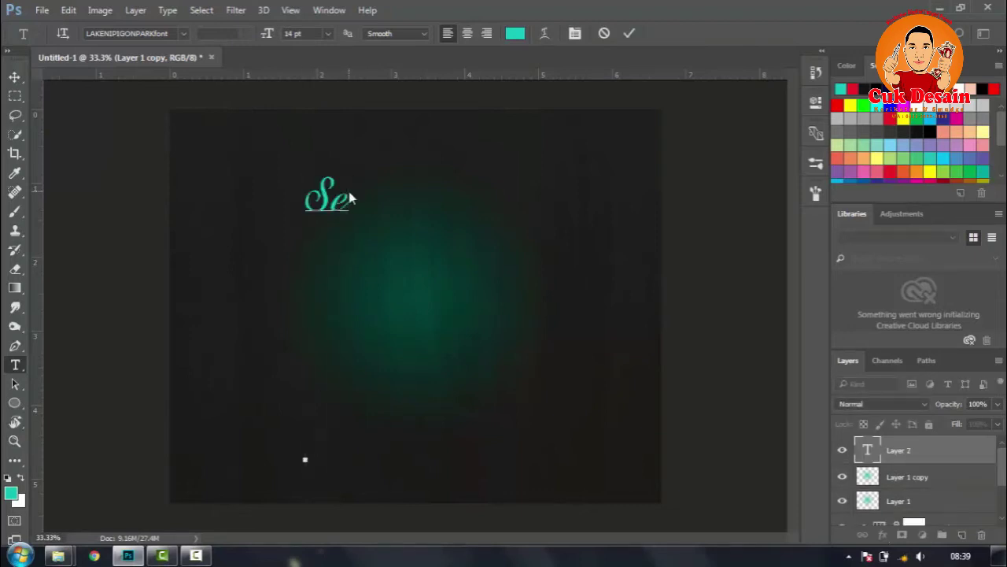
{"action": "type", "text": "lamat Da"}
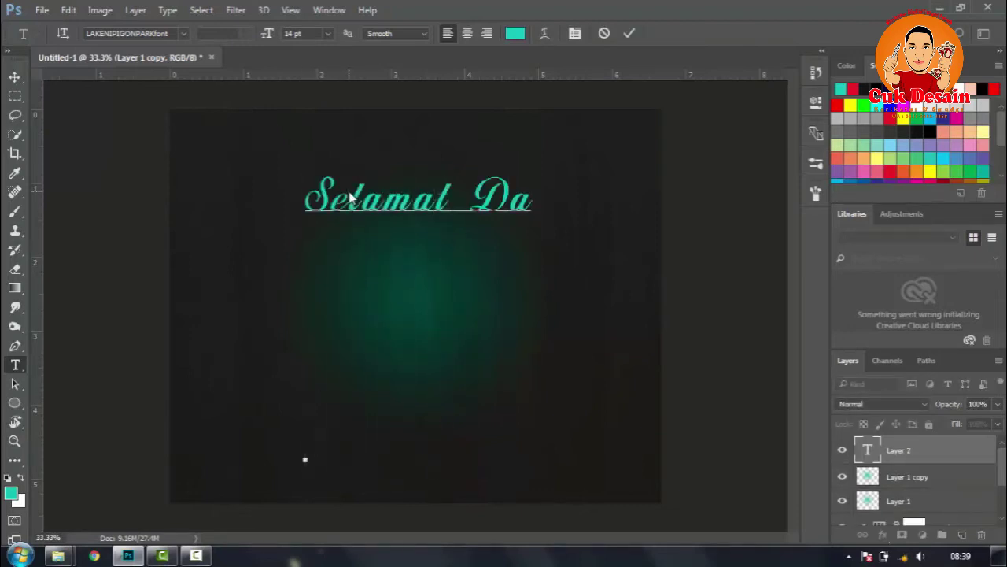
{"action": "type", "text": "tang"}
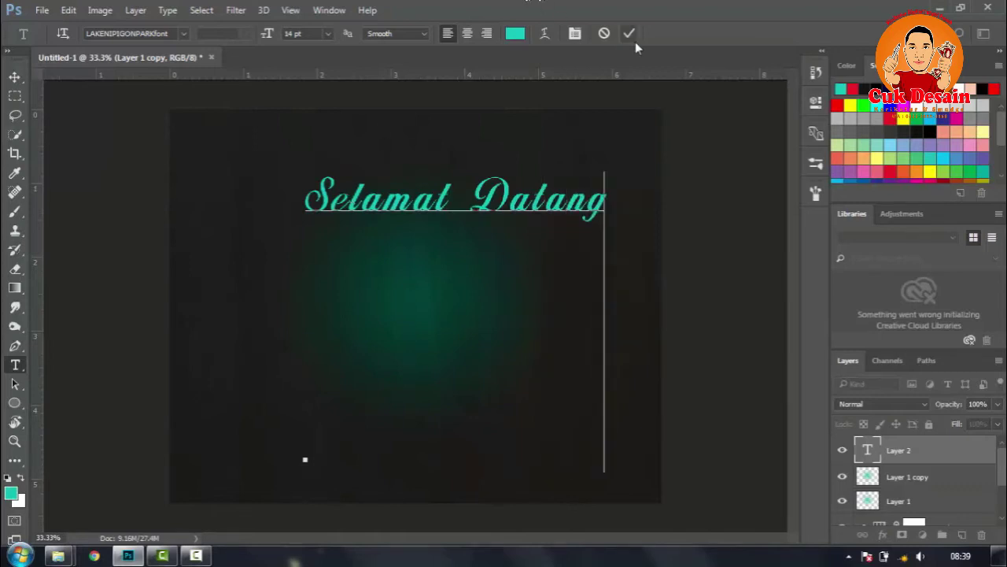
{"action": "left_click", "coordinate": [629, 35]}
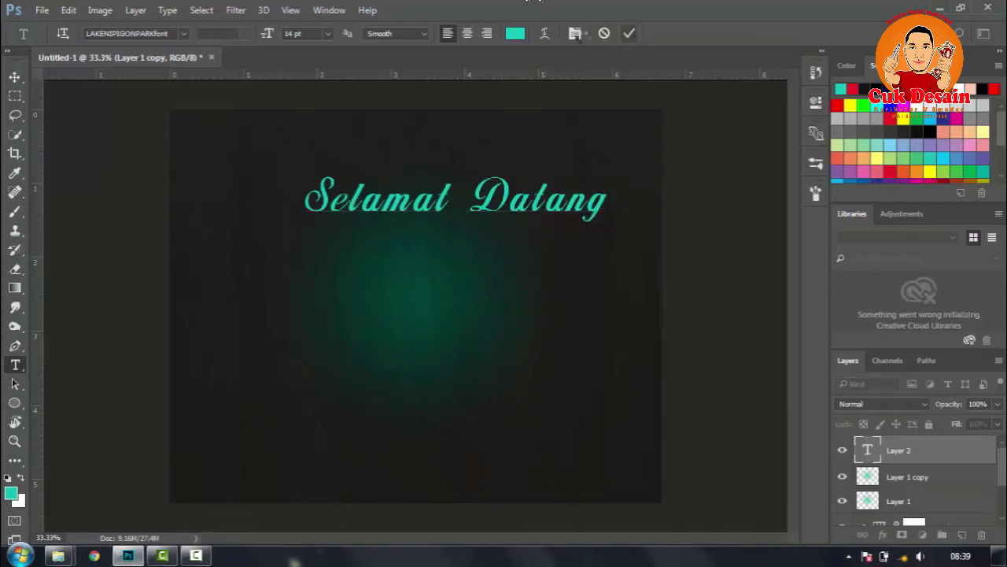
{"action": "left_click", "coordinate": [14, 77]}
- Centre the text and scale Layer 1 and its copy down together
{"action": "left_click_drag", "start_coordinate": [429, 210], "coordinate": [396, 292]}
{"action": "left_click", "coordinate": [914, 478]}
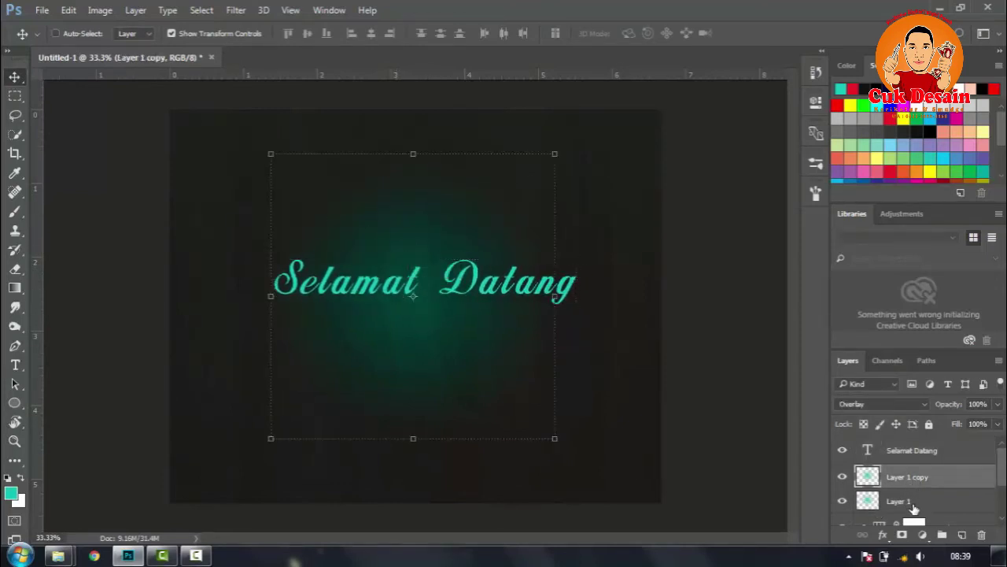
{"action": "left_click", "coordinate": [913, 502], "text": "shift"}
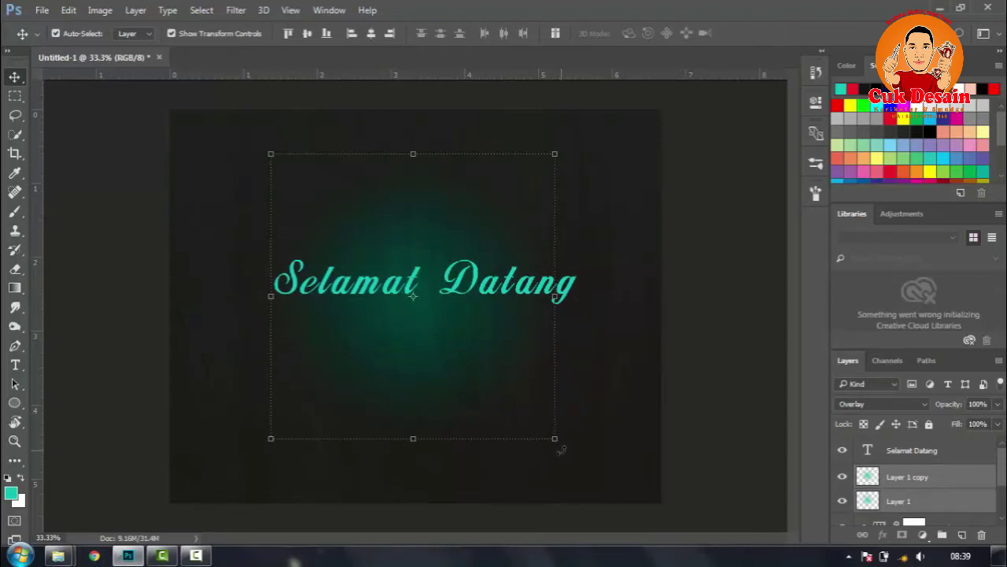
{"action": "left_click_drag", "start_coordinate": [555, 438], "coordinate": [513, 390]}
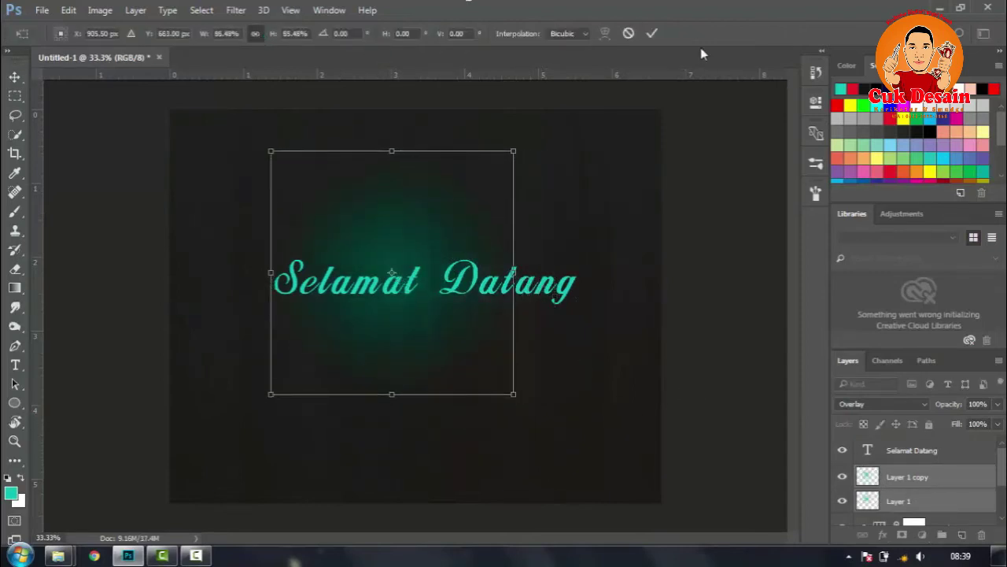
{"action": "left_click", "coordinate": [652, 33]}
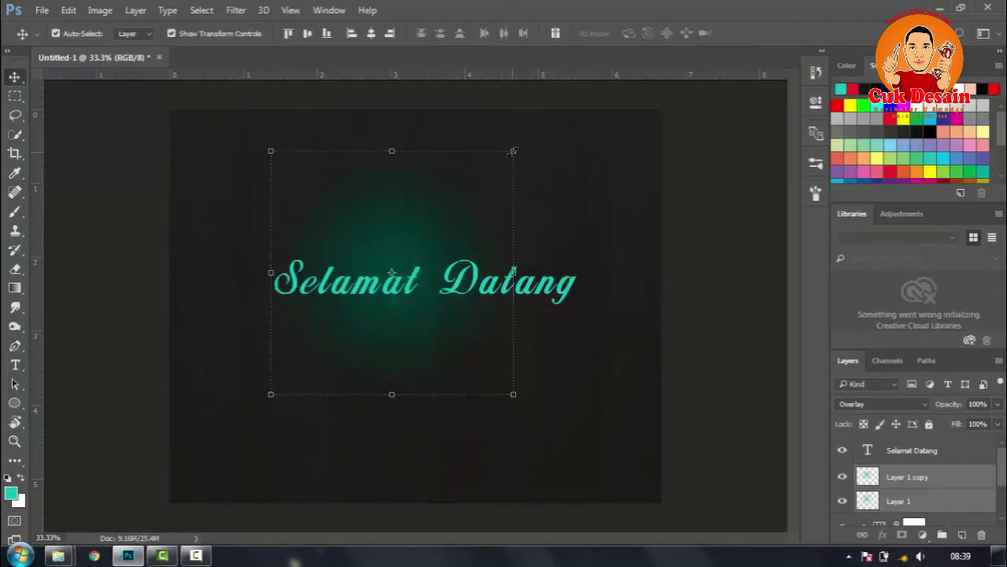
- Shift the glow right under the text and stretch it wider on both sides
{"action": "key", "text": "ctrl+t"}
{"action": "left_click_drag", "start_coordinate": [430, 218], "coordinate": [461, 234]}
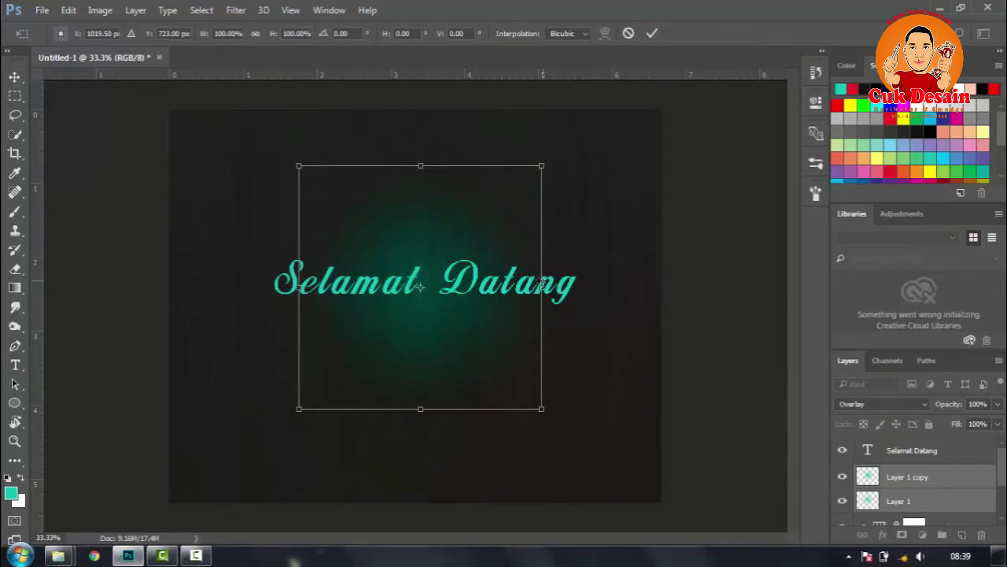
{"action": "left_click_drag", "start_coordinate": [541, 285], "coordinate": [574, 285]}
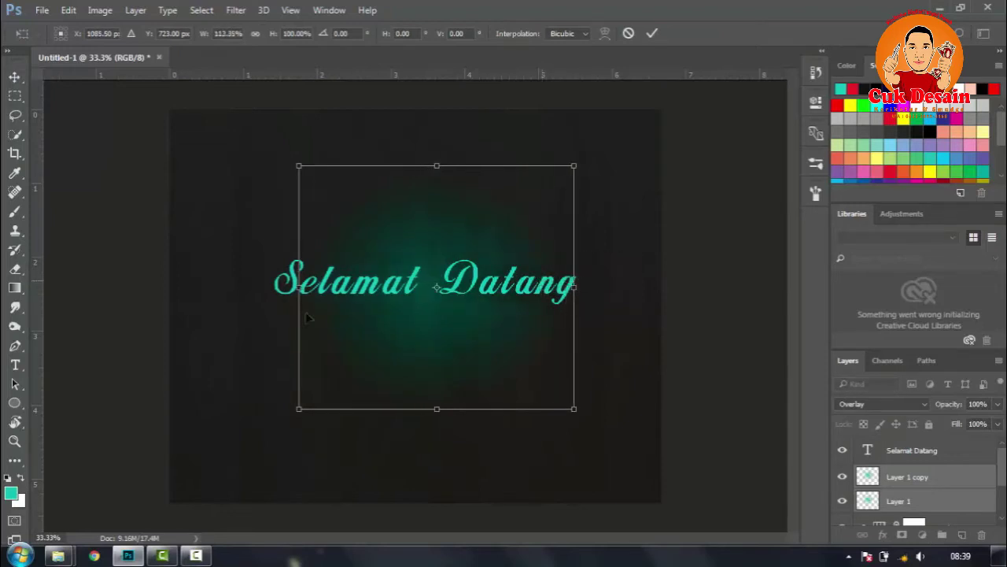
{"action": "left_click_drag", "start_coordinate": [299, 287], "coordinate": [261, 287]}
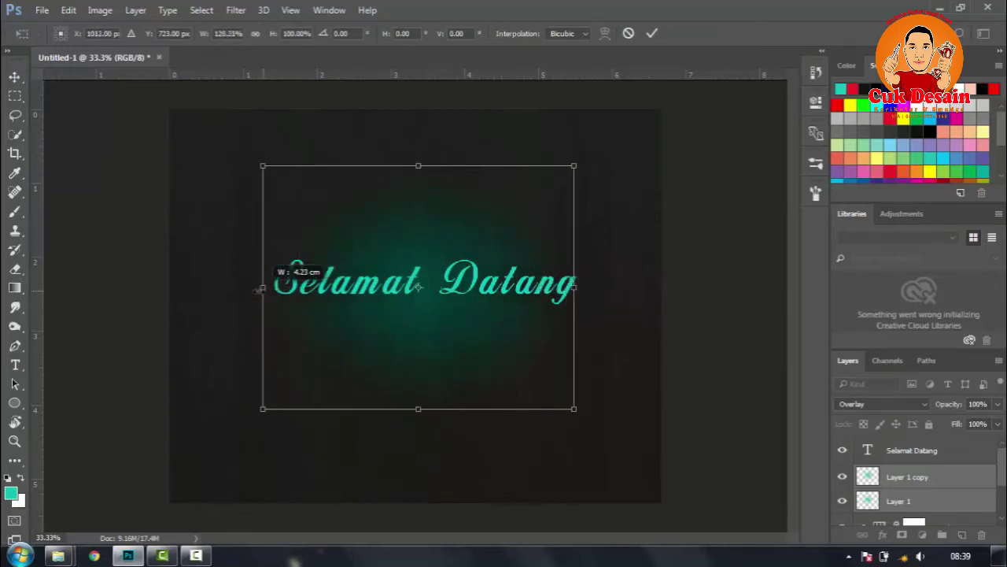
{"action": "left_click", "coordinate": [658, 32]}
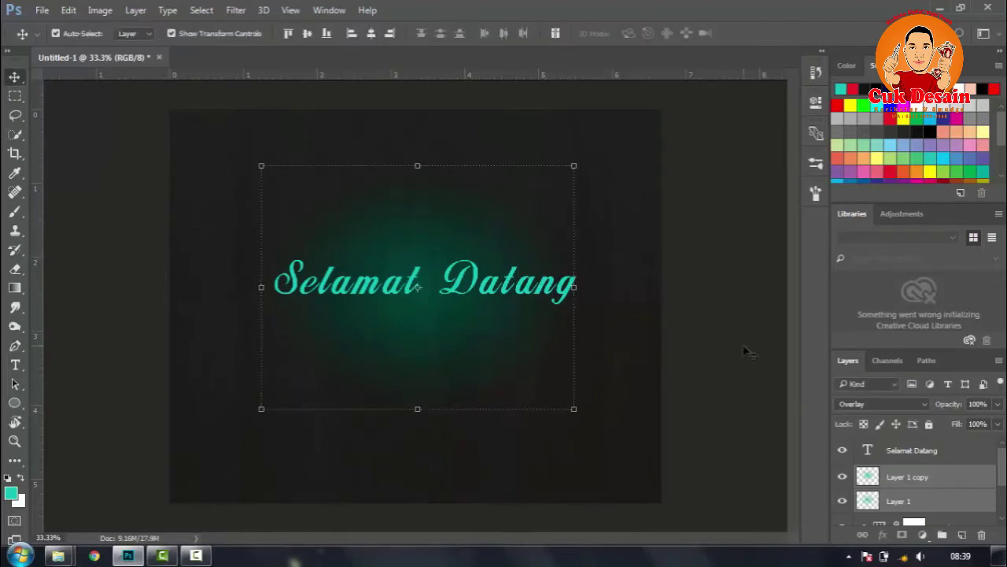
{"action": "left_click", "coordinate": [756, 417]}
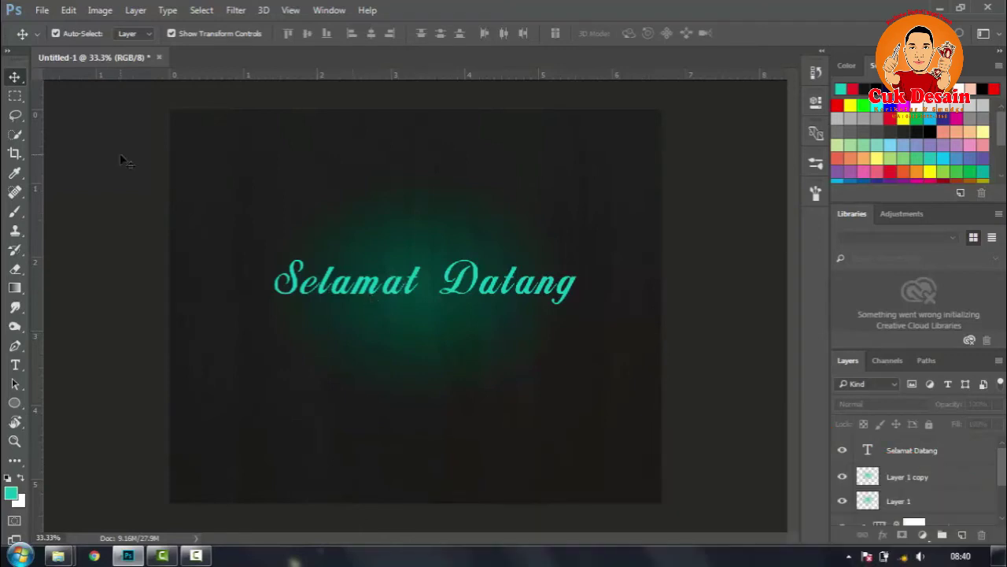
- Set all the Selamat Datang text to 15 pt and nudge it onto the glow
{"action": "left_click", "coordinate": [15, 364]}
{"action": "left_click", "coordinate": [352, 285]}
{"action": "key", "text": "ctrl+a"}
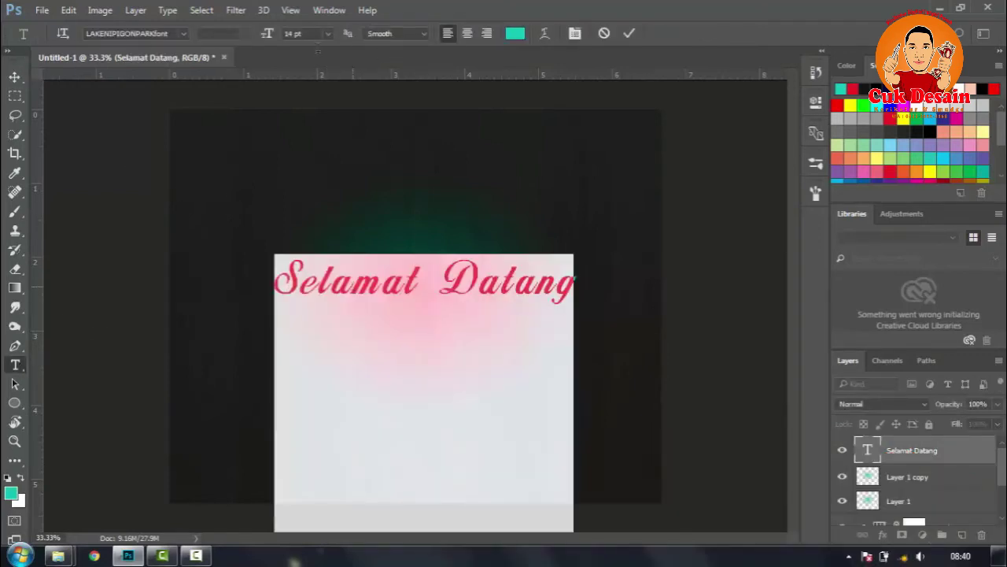
{"action": "left_click_drag", "start_coordinate": [266, 35], "coordinate": [268, 35]}
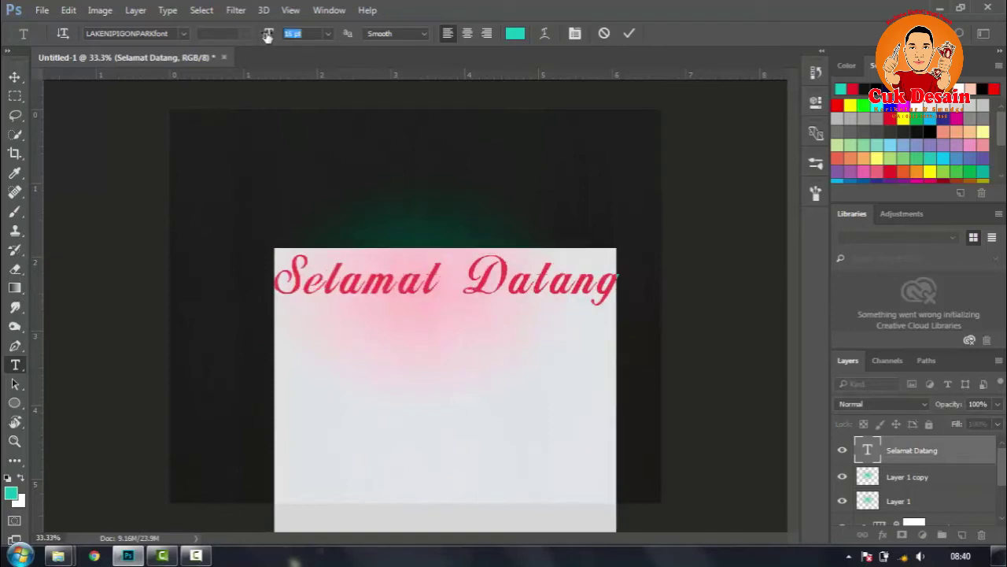
{"action": "left_click", "coordinate": [15, 76]}
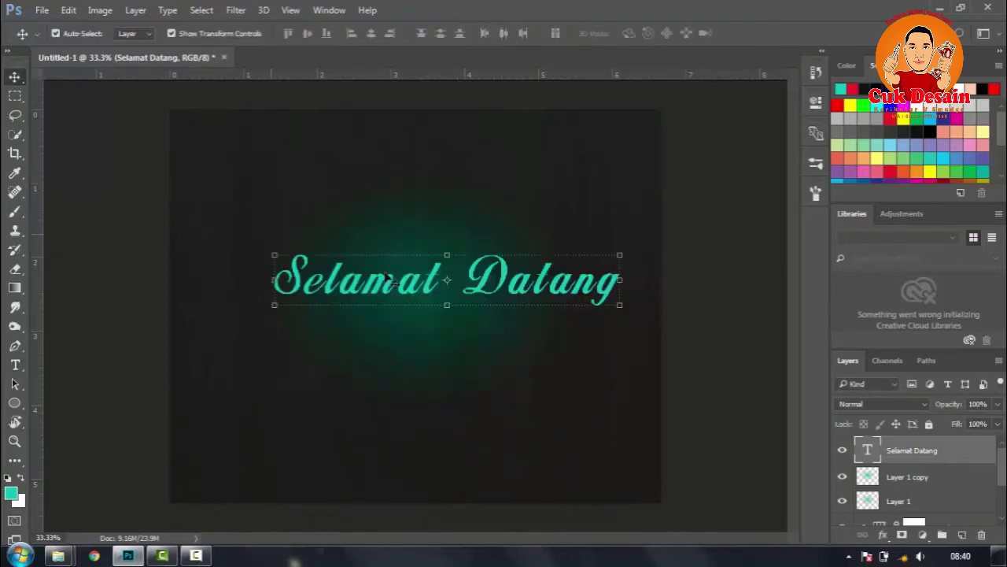
{"action": "left_click_drag", "start_coordinate": [538, 281], "coordinate": [523, 299]}
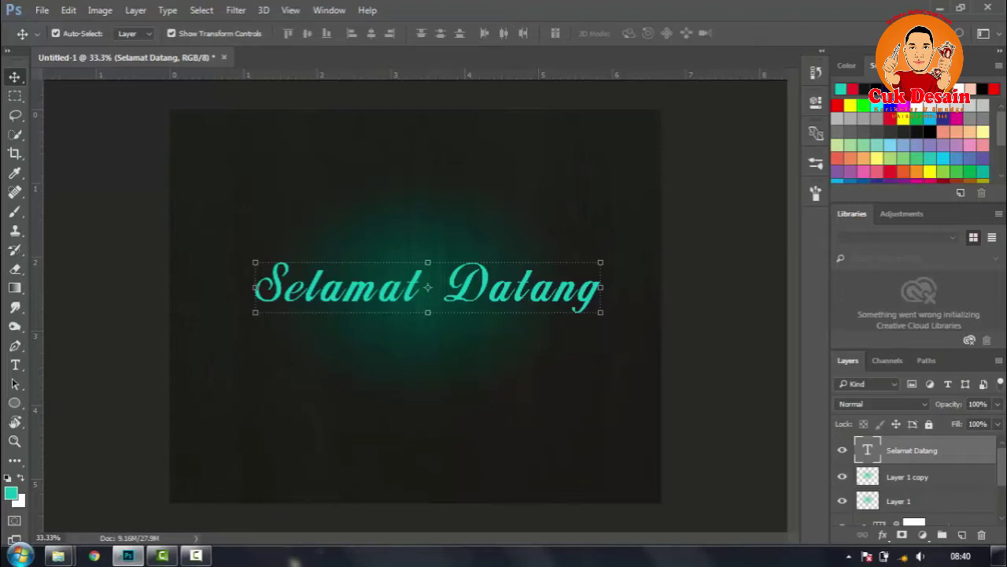
- Enable Inner Glow (Screen, 35%, 51 px) in the Selamat Datang layer's Blending Options
{"action": "left_click", "coordinate": [743, 366]}
{"action": "left_click", "coordinate": [957, 457]}
{"action": "right_click", "coordinate": [957, 457]}
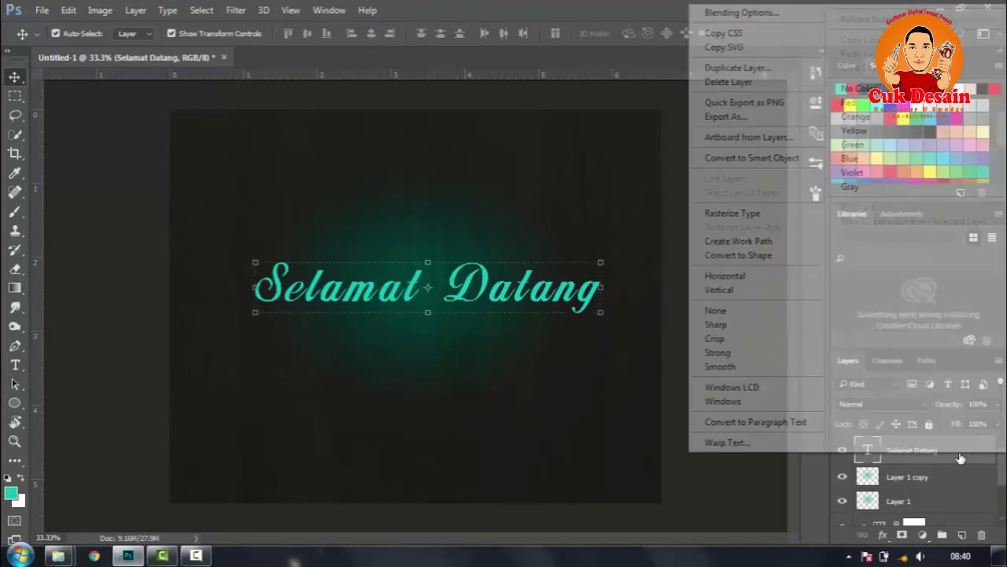
{"action": "left_click", "coordinate": [739, 12]}
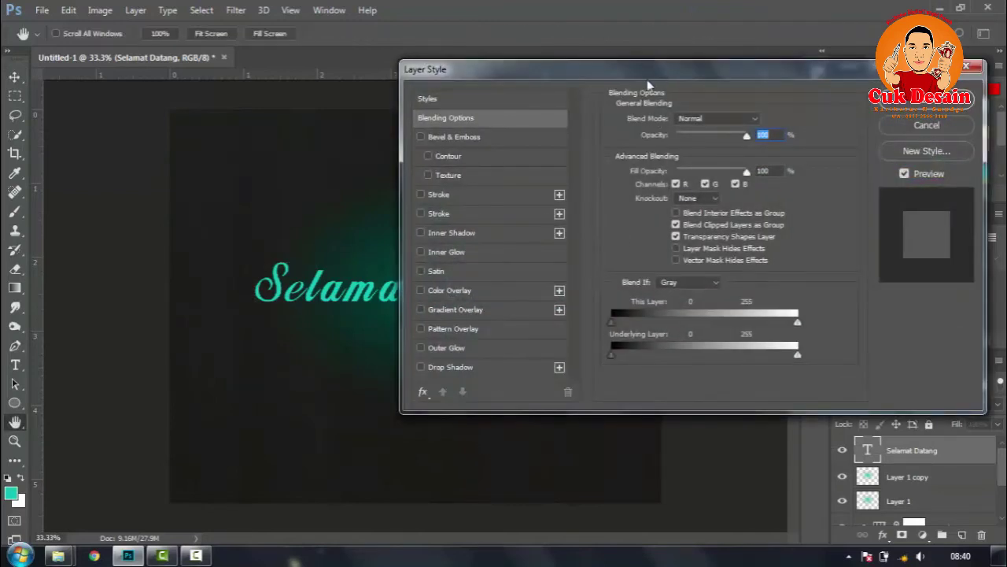
{"action": "left_click_drag", "start_coordinate": [648, 83], "coordinate": [746, 54]}
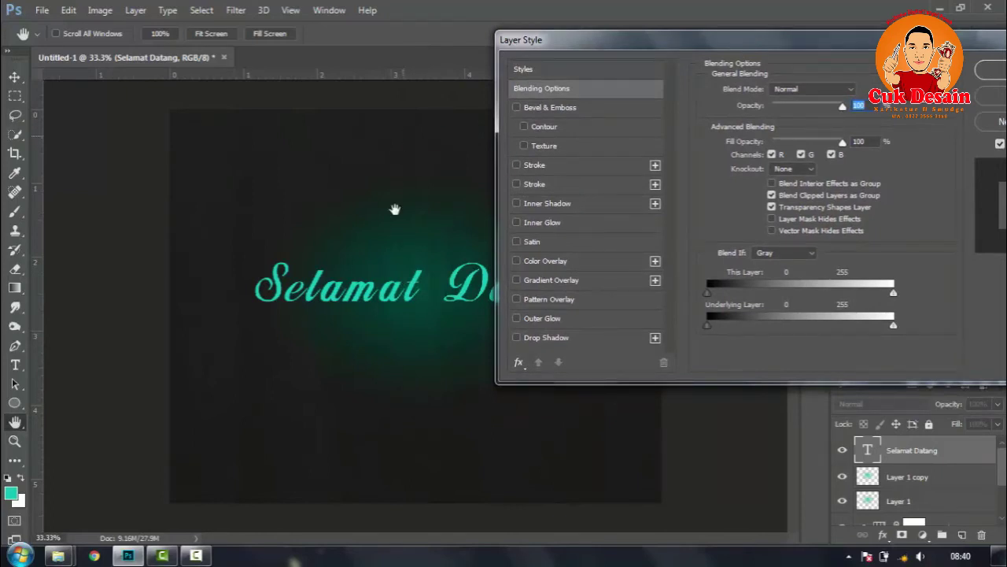
{"action": "left_click", "coordinate": [516, 222]}
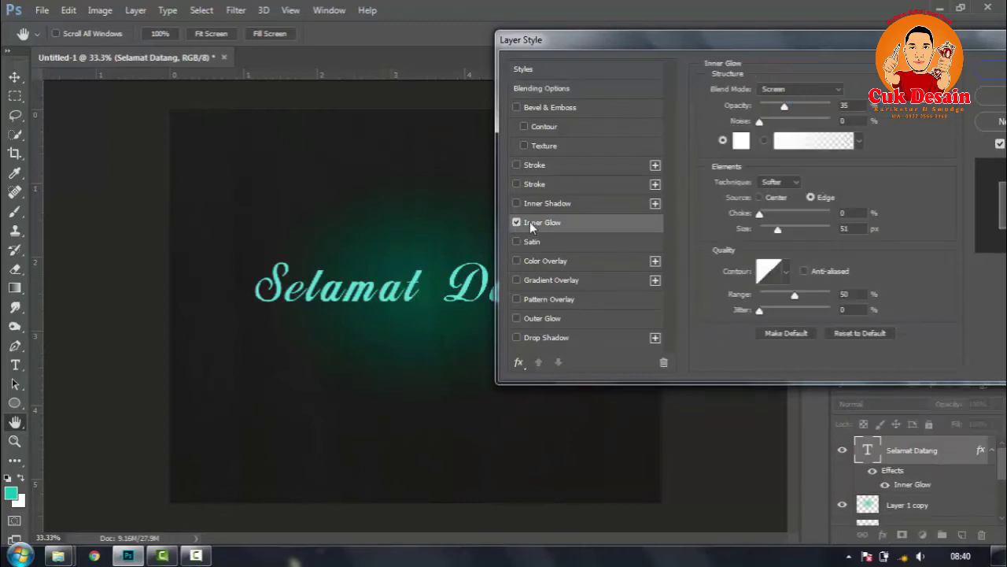
- Give the inner glow a teal colour sampled from the text, 100% opacity and 4% noise
{"action": "left_click", "coordinate": [742, 140]}
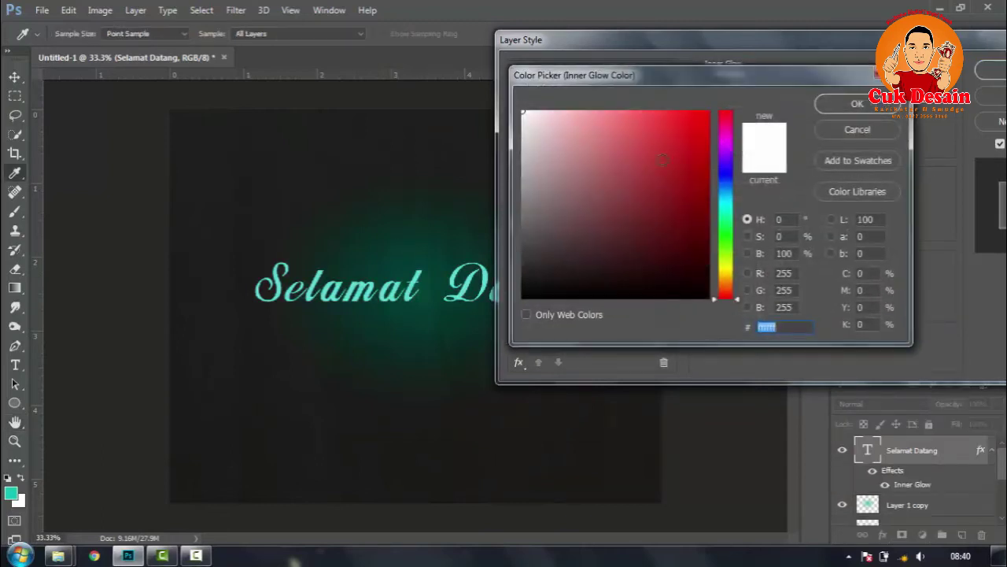
{"action": "left_click", "coordinate": [398, 287]}
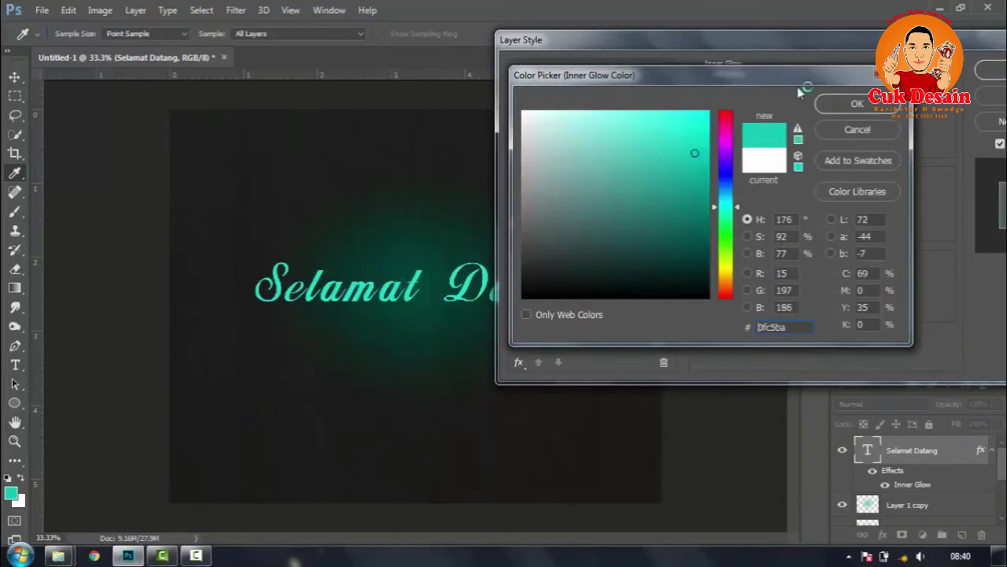
{"action": "left_click", "coordinate": [838, 104]}
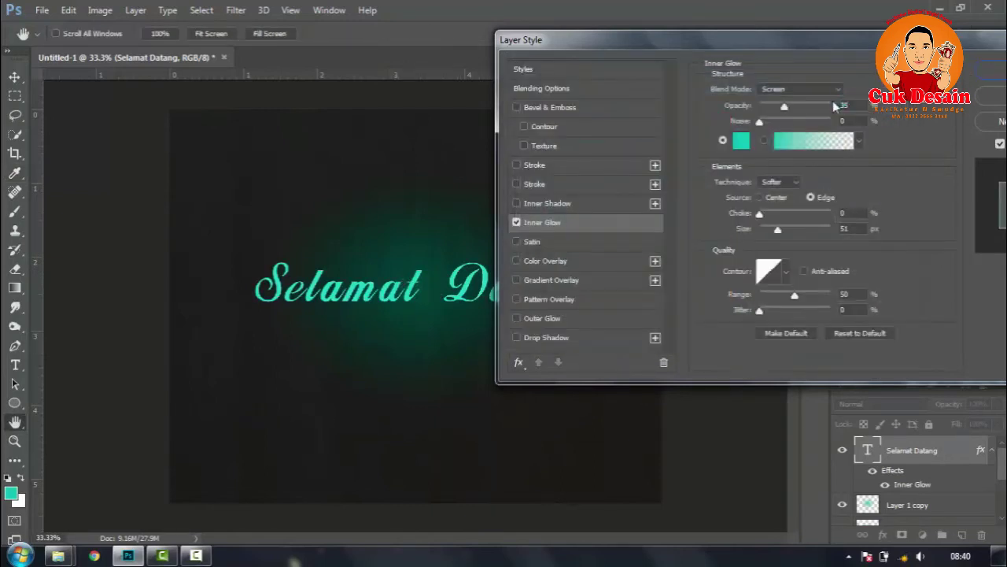
{"action": "left_click_drag", "start_coordinate": [784, 106], "coordinate": [850, 107]}
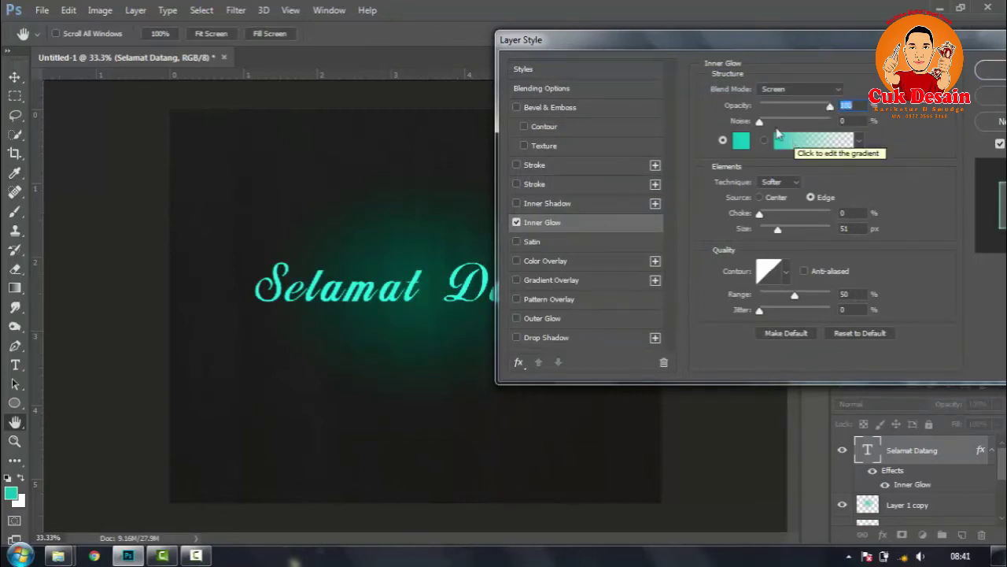
{"action": "left_click_drag", "start_coordinate": [761, 121], "coordinate": [763, 123]}
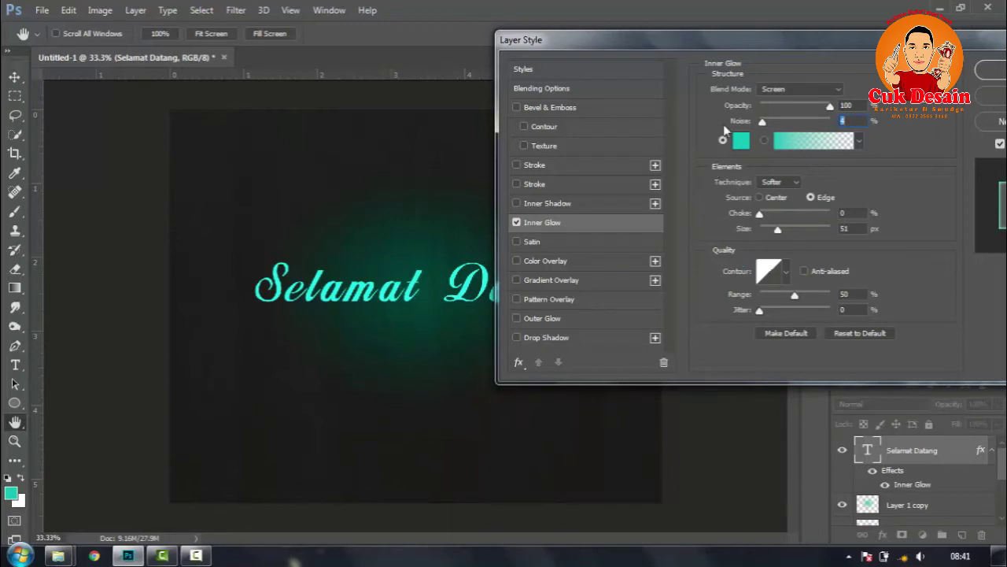
- Set the inner glow to Color Dodge with 11% choke, anti-aliasing and 26% range
{"action": "left_click", "coordinate": [781, 93]}
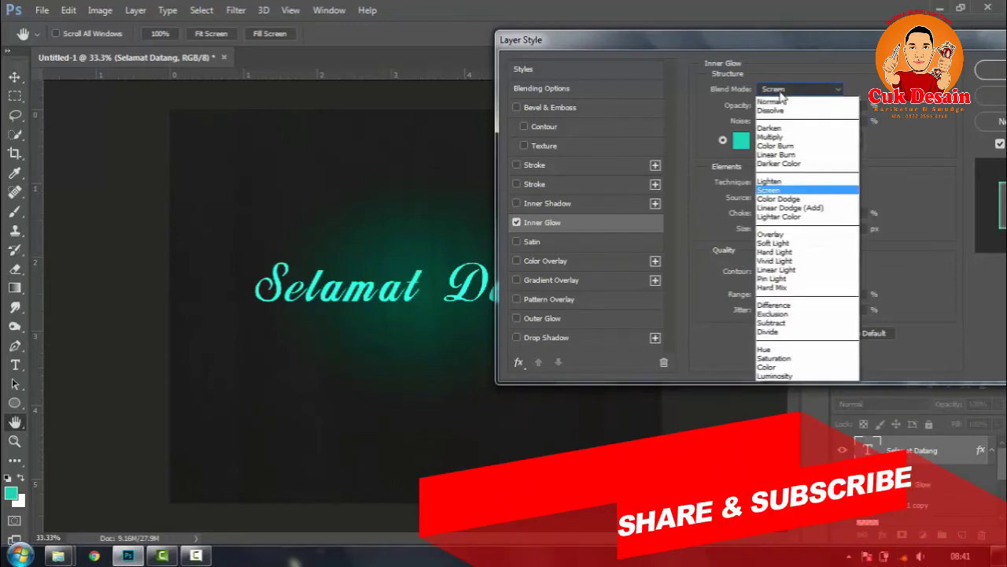
{"action": "left_click", "coordinate": [778, 199]}
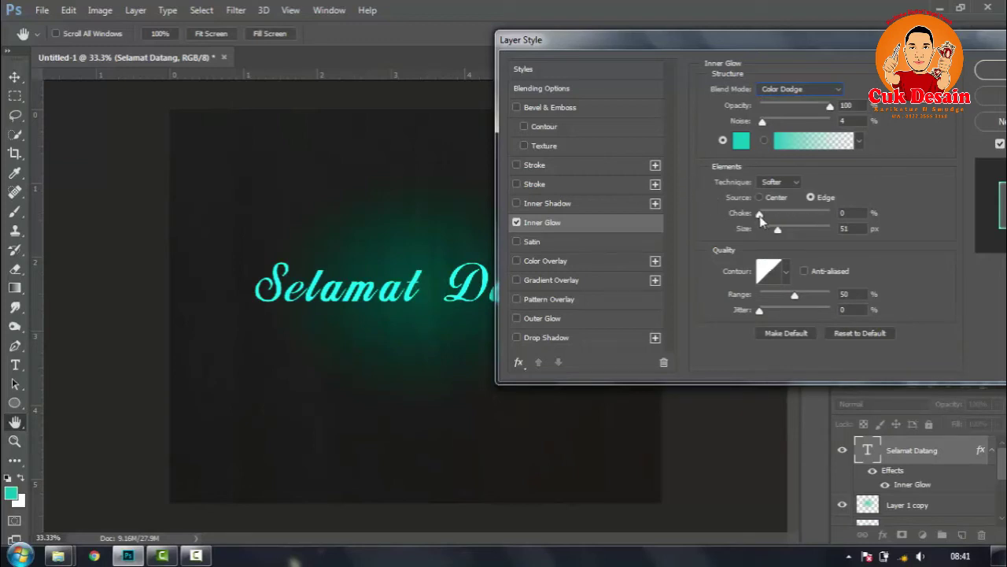
{"action": "left_click_drag", "start_coordinate": [762, 216], "coordinate": [768, 229]}
{"action": "left_click", "coordinate": [803, 272]}
{"action": "left_click_drag", "start_coordinate": [794, 297], "coordinate": [772, 299]}
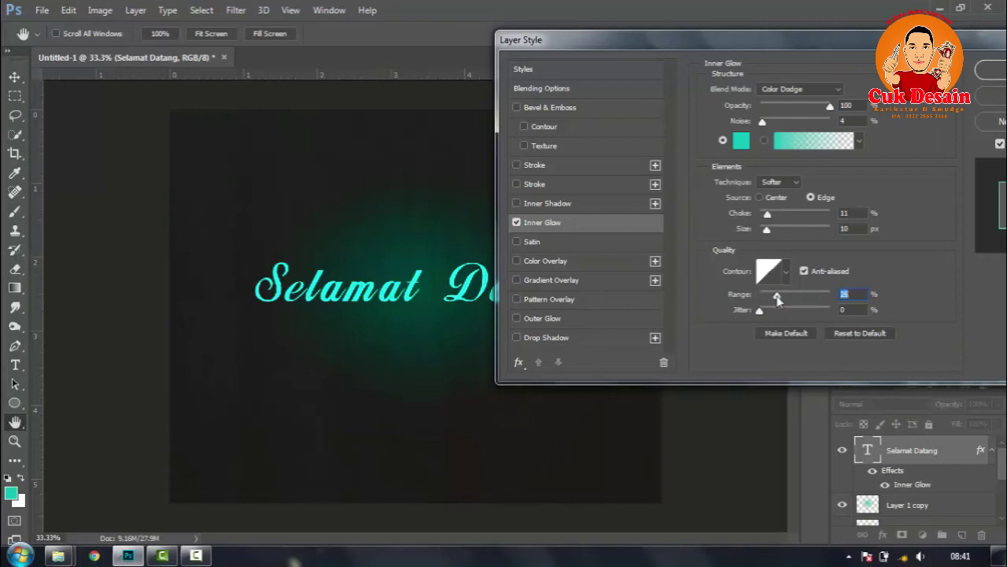
{"action": "left_click_drag", "start_coordinate": [773, 299], "coordinate": [776, 301]}
{"action": "left_click_drag", "start_coordinate": [775, 299], "coordinate": [778, 300]}
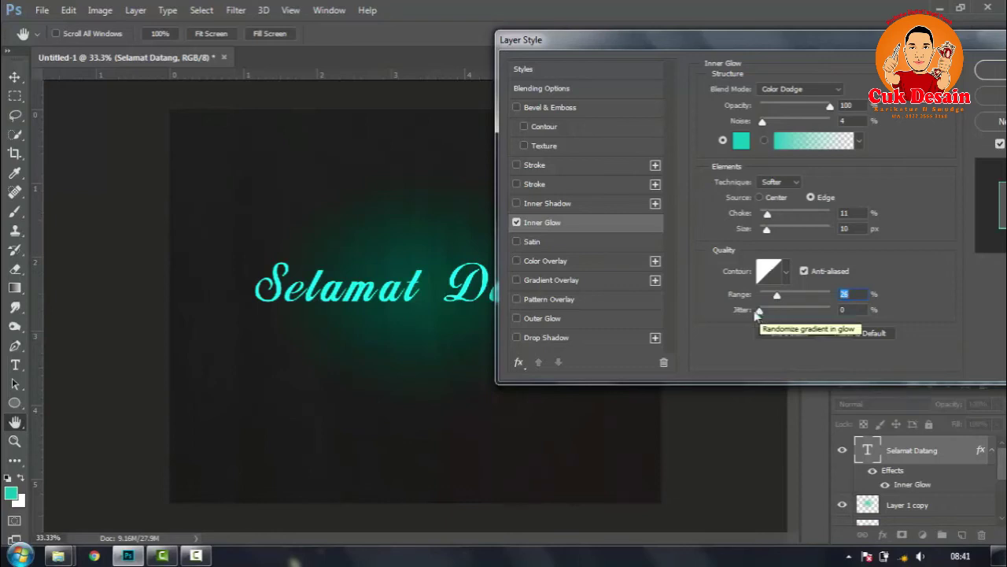
- Enable Outer Glow with Linear Light blending and a bright teal colour
{"action": "left_click", "coordinate": [545, 320]}
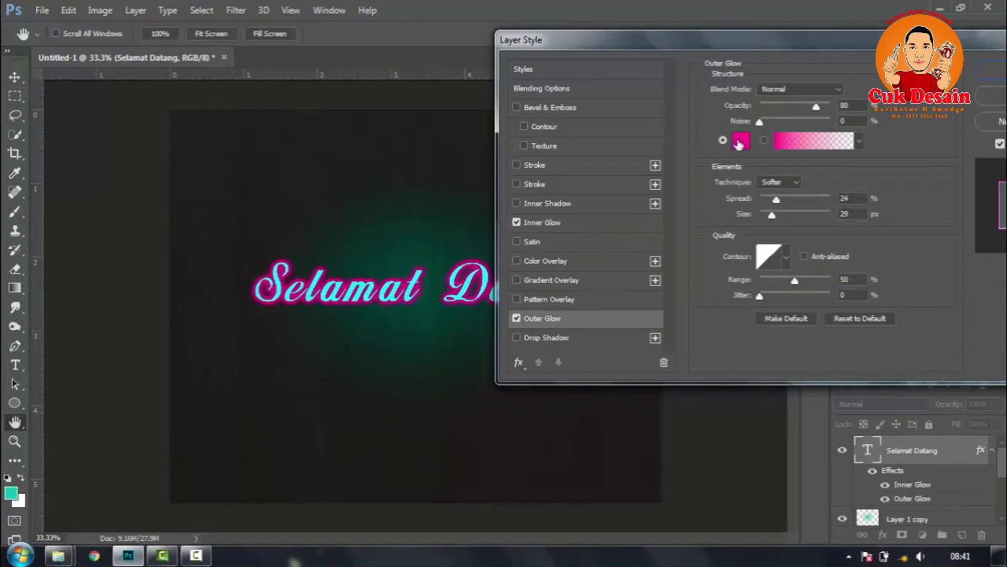
{"action": "left_click", "coordinate": [783, 90]}
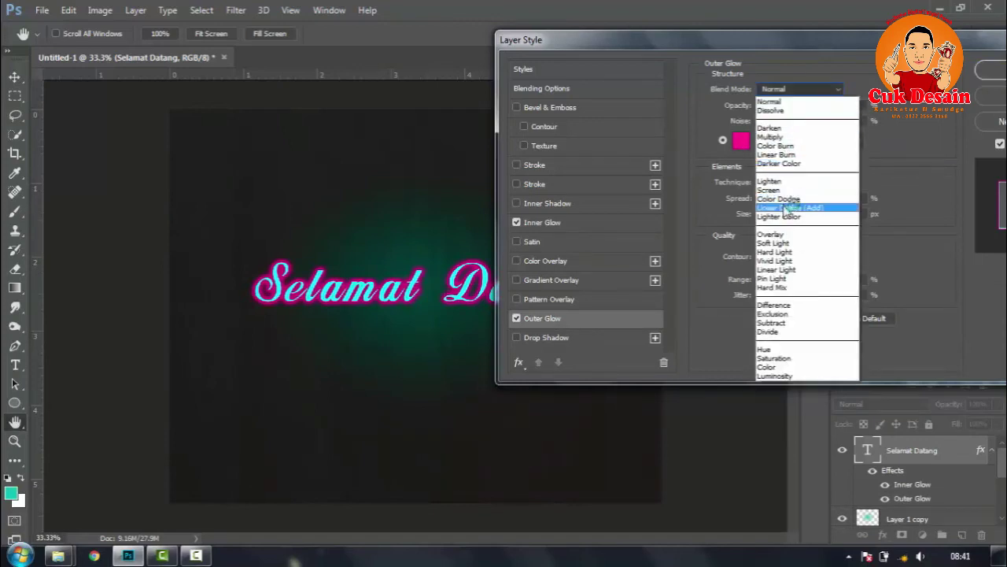
{"action": "left_click", "coordinate": [779, 269]}
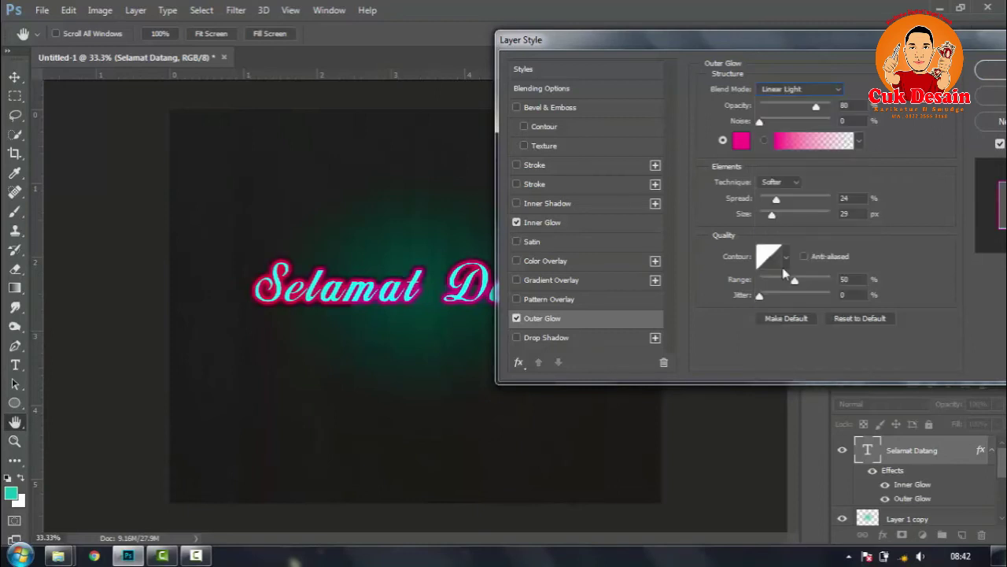
{"action": "left_click", "coordinate": [741, 140]}
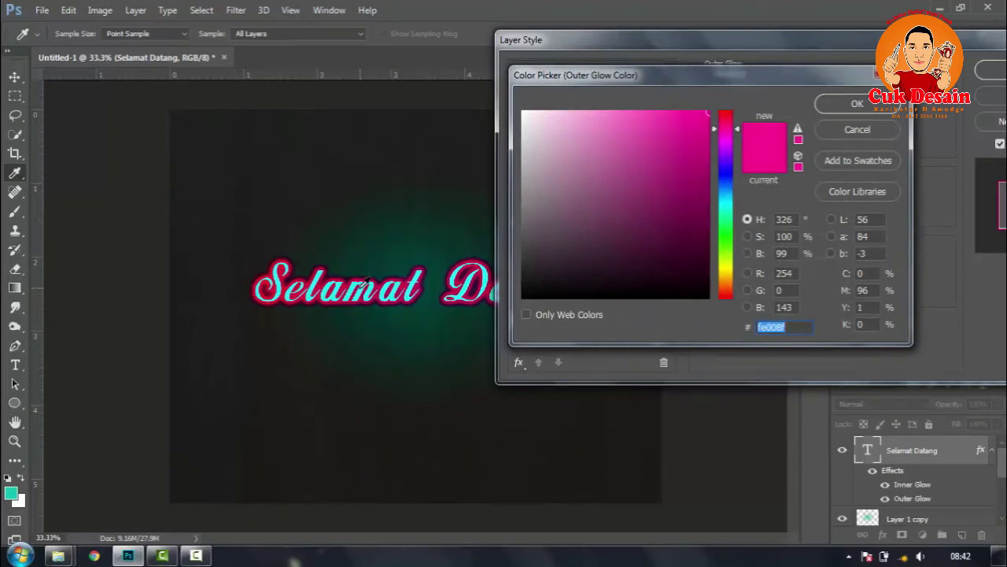
{"action": "left_click", "coordinate": [359, 281]}
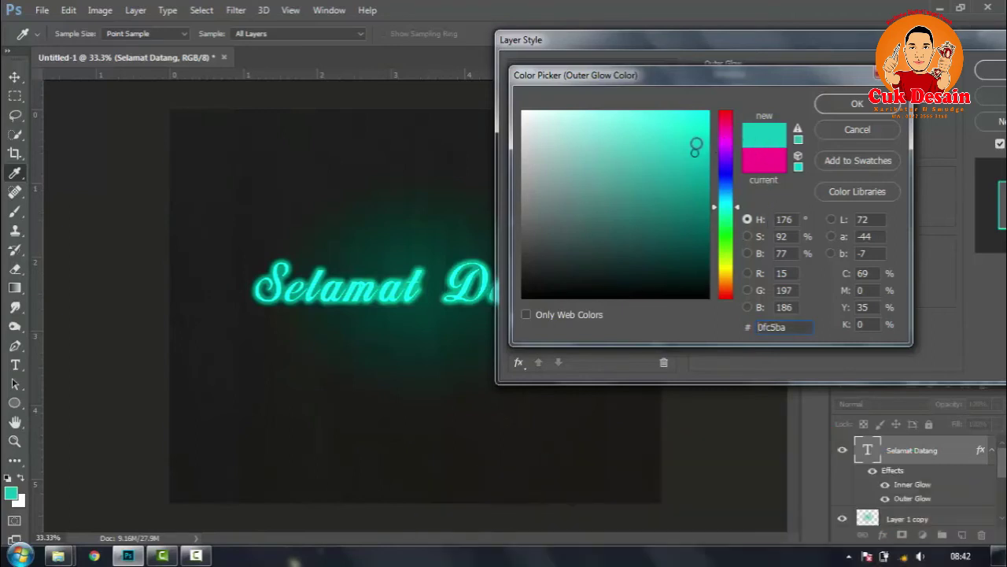
{"action": "left_click", "coordinate": [699, 139]}
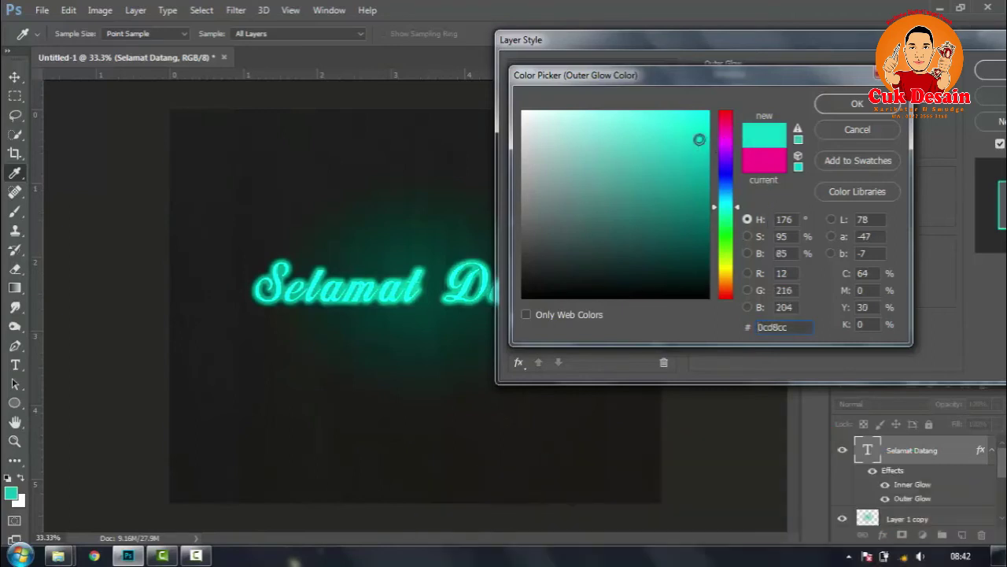
{"action": "left_click", "coordinate": [846, 102]}
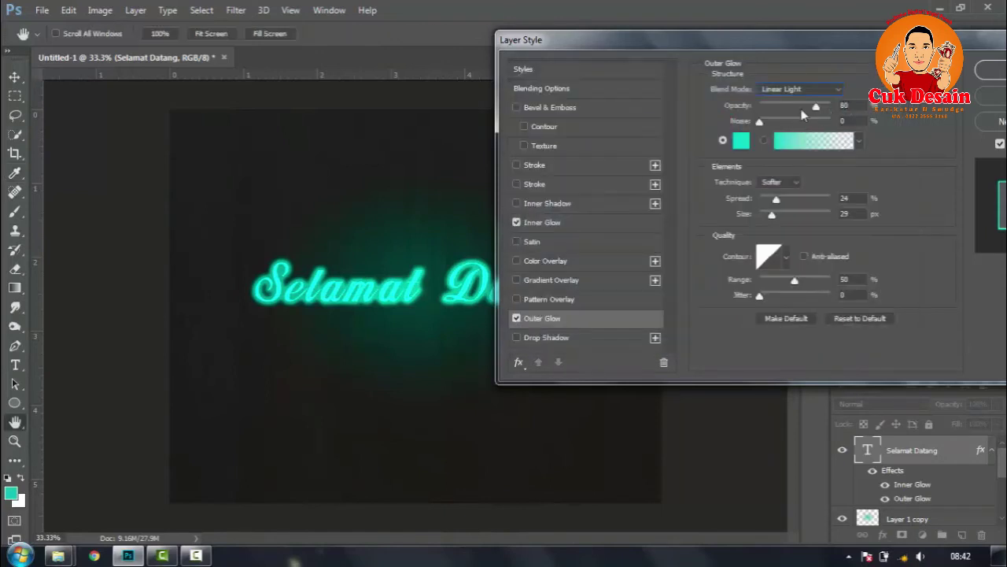
- Set the outer glow to 100% opacity, 0 spread, 27 px size, anti-aliased, 40% range
{"action": "left_click_drag", "start_coordinate": [815, 107], "coordinate": [869, 114]}
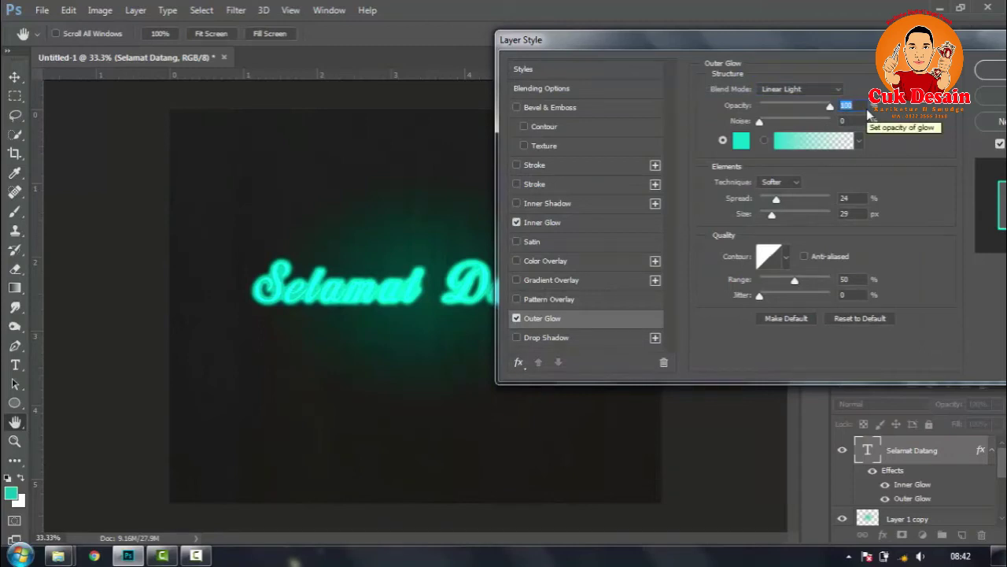
{"action": "left_click", "coordinate": [759, 122]}
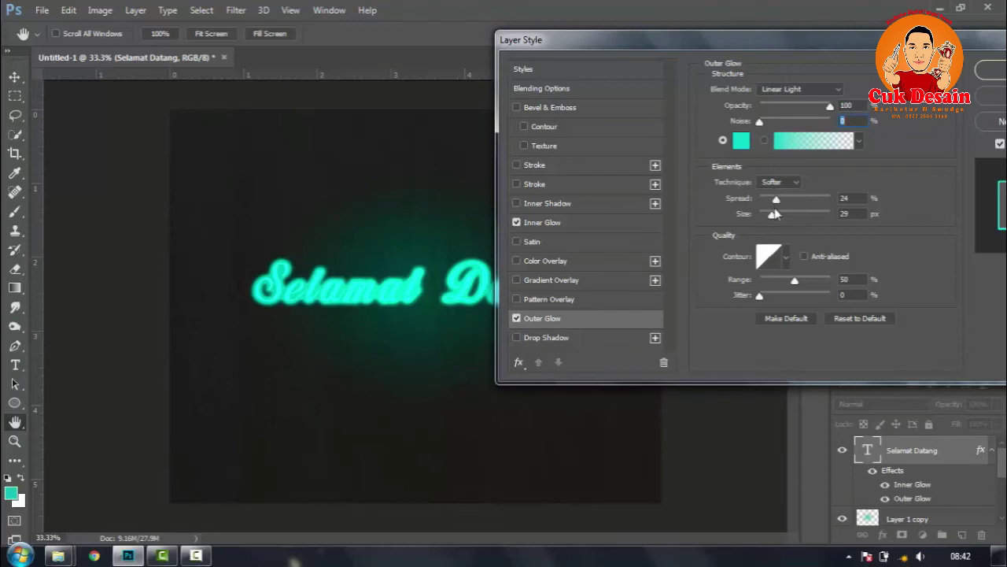
{"action": "left_click_drag", "start_coordinate": [776, 198], "coordinate": [756, 200]}
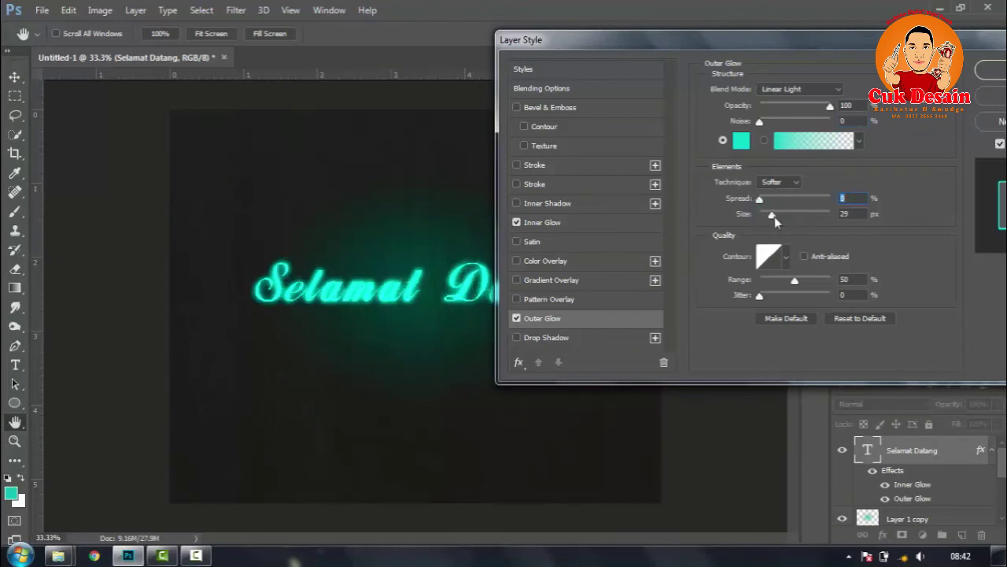
{"action": "left_click_drag", "start_coordinate": [774, 216], "coordinate": [772, 221]}
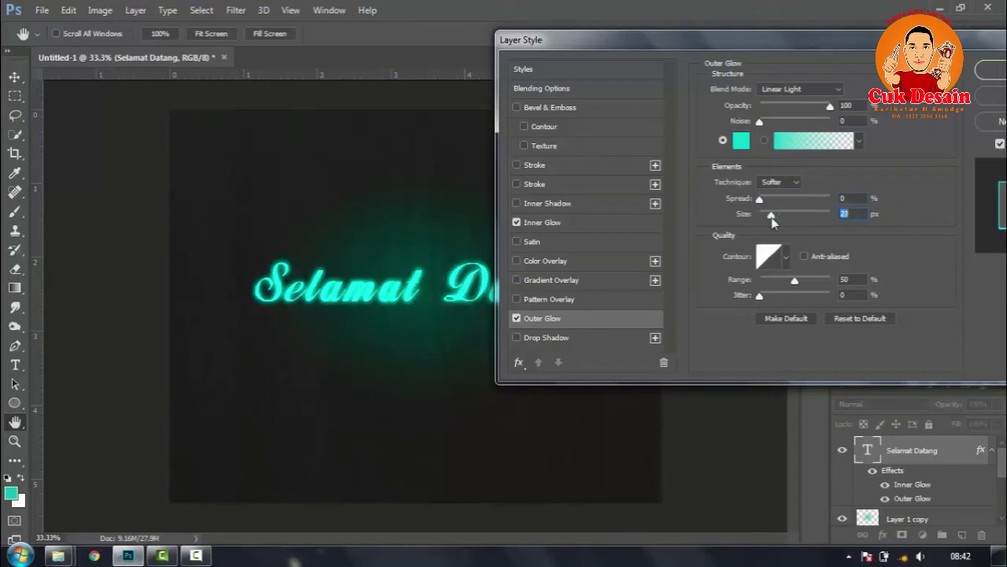
{"action": "left_click", "coordinate": [803, 256]}
{"action": "left_click_drag", "start_coordinate": [794, 282], "coordinate": [789, 285]}
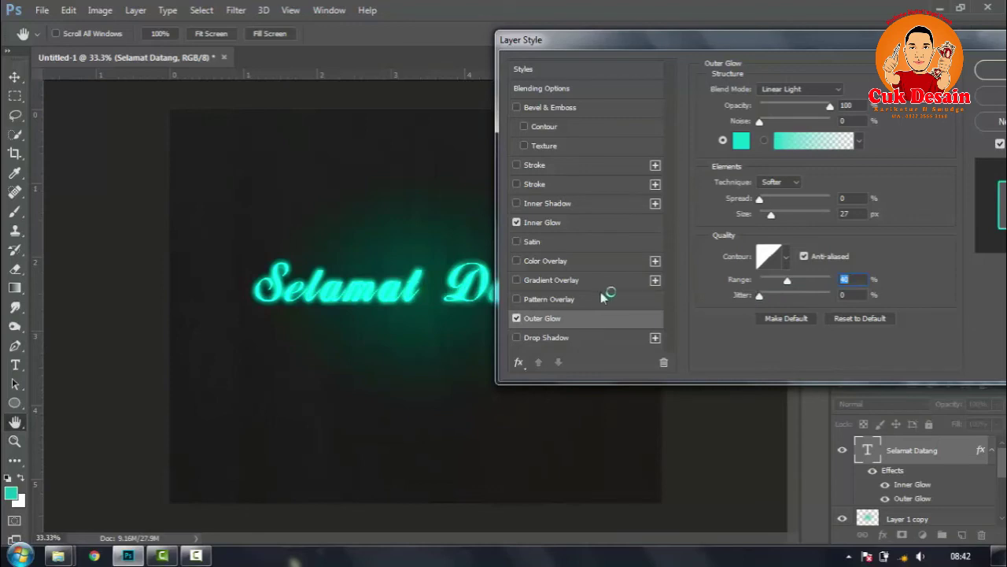
- Add a drop shadow at 78% opacity with 23 px distance and apply the layer style
{"action": "left_click", "coordinate": [517, 337]}
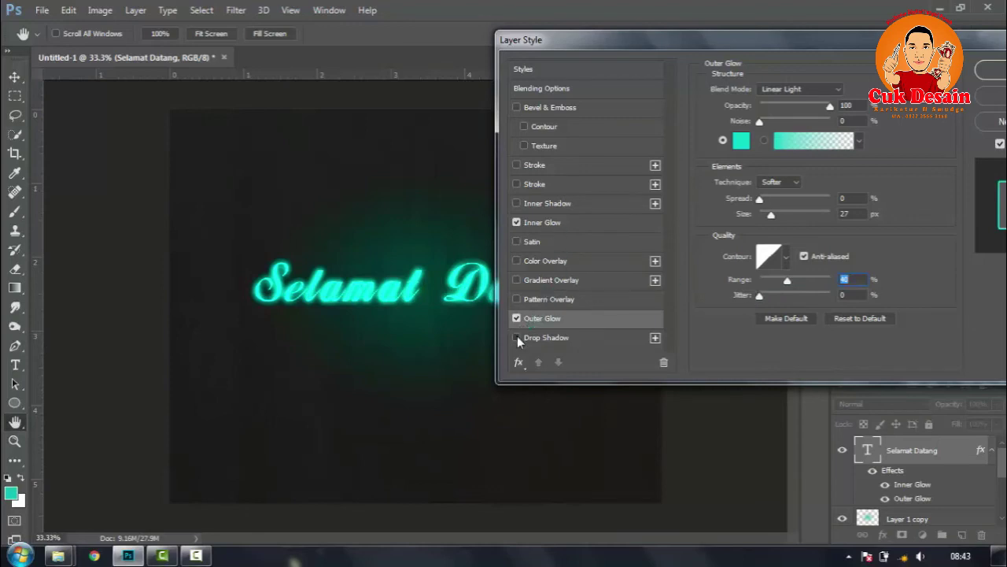
{"action": "left_click", "coordinate": [584, 338]}
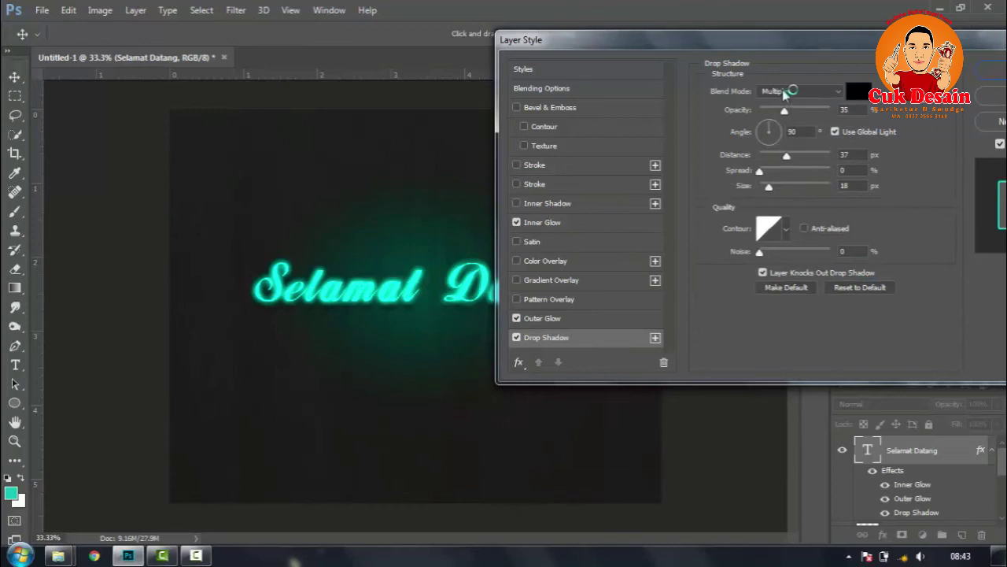
{"action": "left_click_drag", "start_coordinate": [785, 111], "coordinate": [816, 114]}
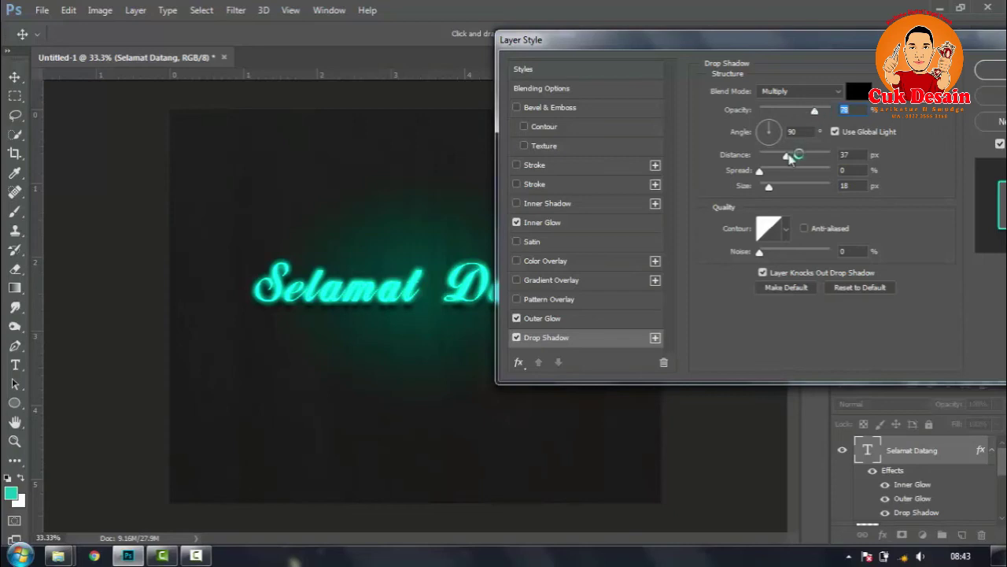
{"action": "left_click_drag", "start_coordinate": [787, 158], "coordinate": [768, 159]}
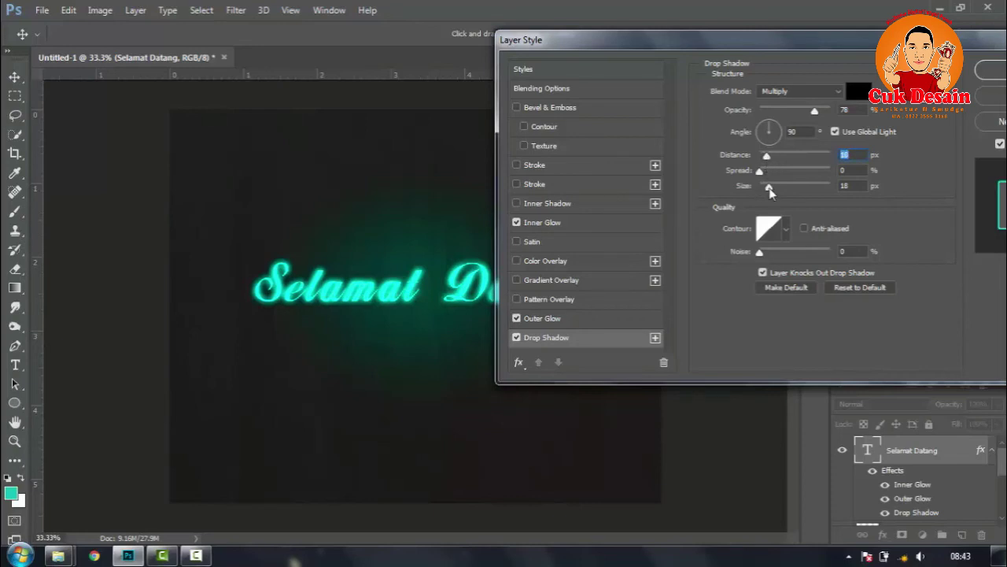
{"action": "left_click", "coordinate": [770, 187]}
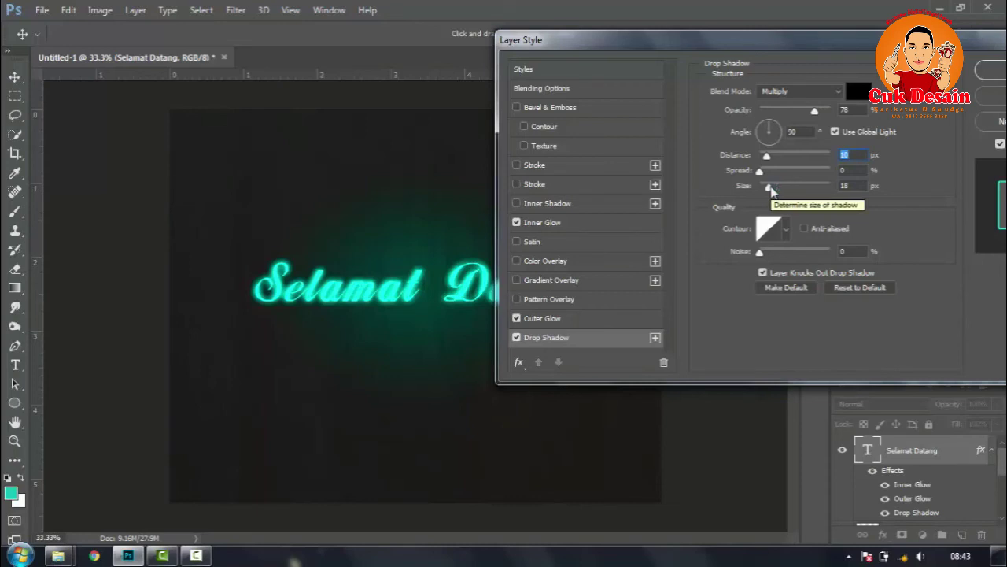
{"action": "mouse_move", "coordinate": [768, 155]}
{"action": "left_mouse_down"}
{"action": "mouse_move", "coordinate": [777, 157]}
{"action": "mouse_move", "coordinate": [760, 189]}
{"action": "left_mouse_up"}
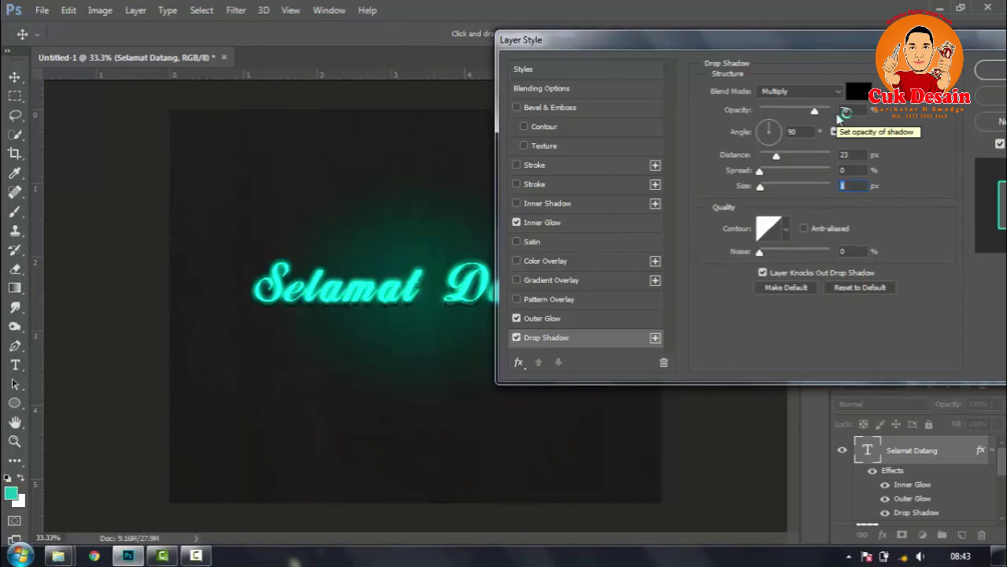
{"action": "left_click", "coordinate": [990, 72]}
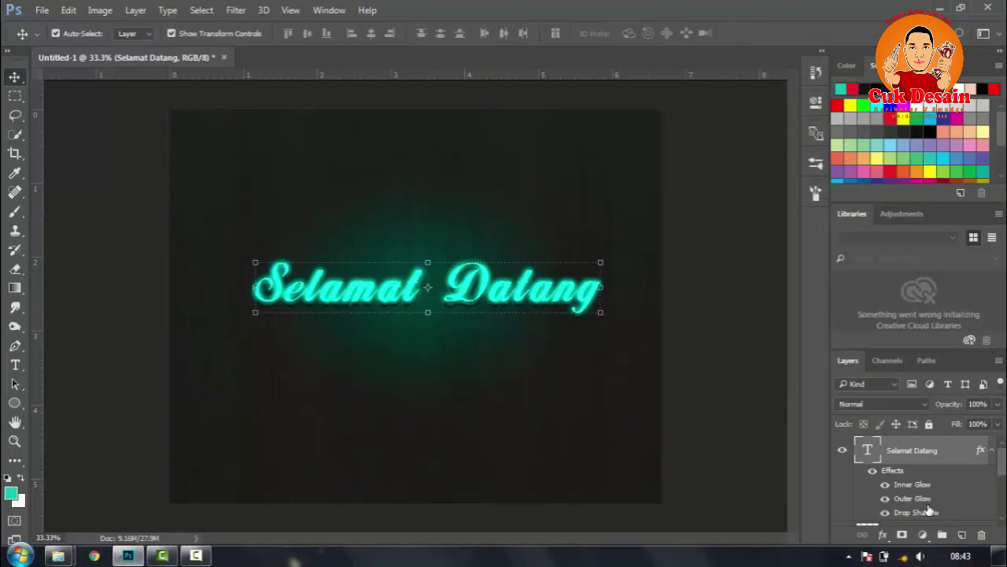
- Add a Hue/Saturation adjustment layer above the text and nudge its Hue slider
{"action": "left_click_drag", "start_coordinate": [1005, 454], "coordinate": [1004, 459]}
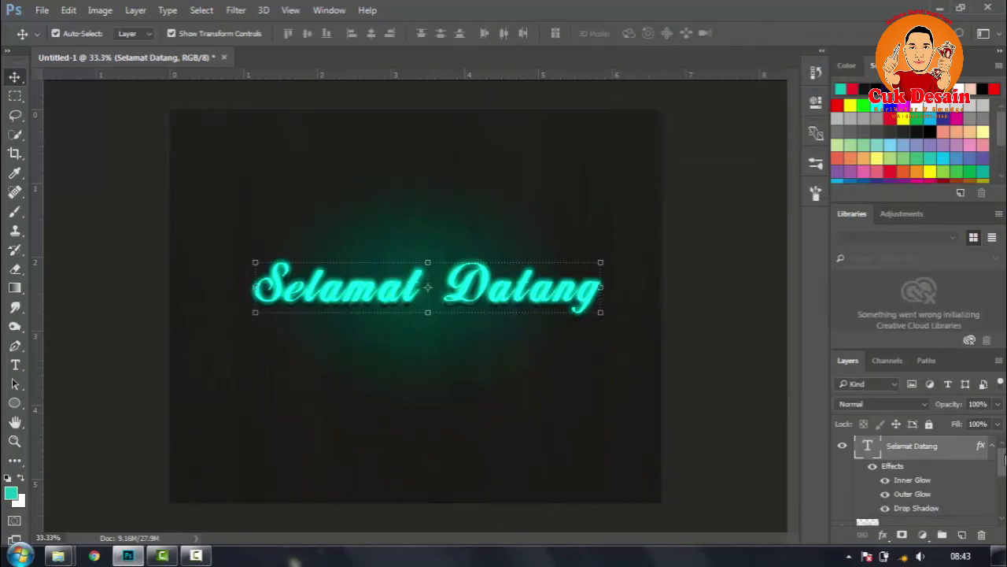
{"action": "left_click", "coordinate": [923, 535]}
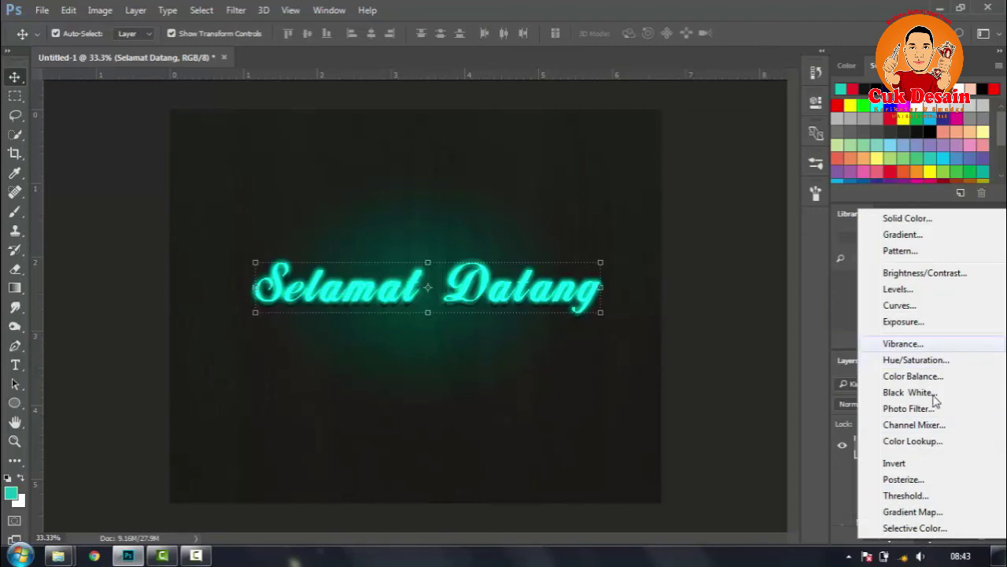
{"action": "left_click", "coordinate": [889, 360]}
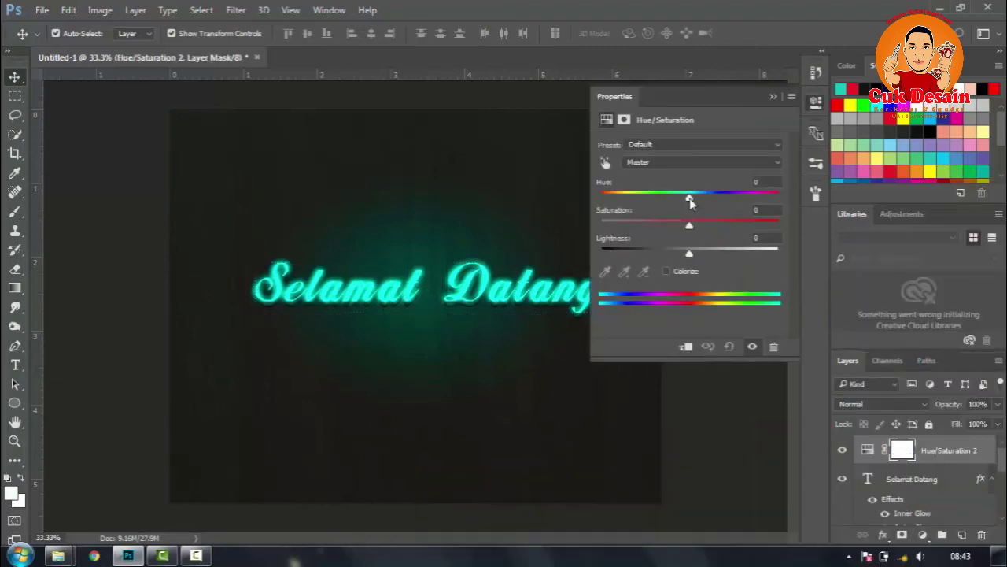
{"action": "mouse_move", "coordinate": [690, 198]}
{"action": "left_mouse_down"}
{"action": "mouse_move", "coordinate": [611, 212]}
{"action": "mouse_move", "coordinate": [761, 198]}
{"action": "mouse_move", "coordinate": [690, 197]}
{"action": "left_mouse_up"}
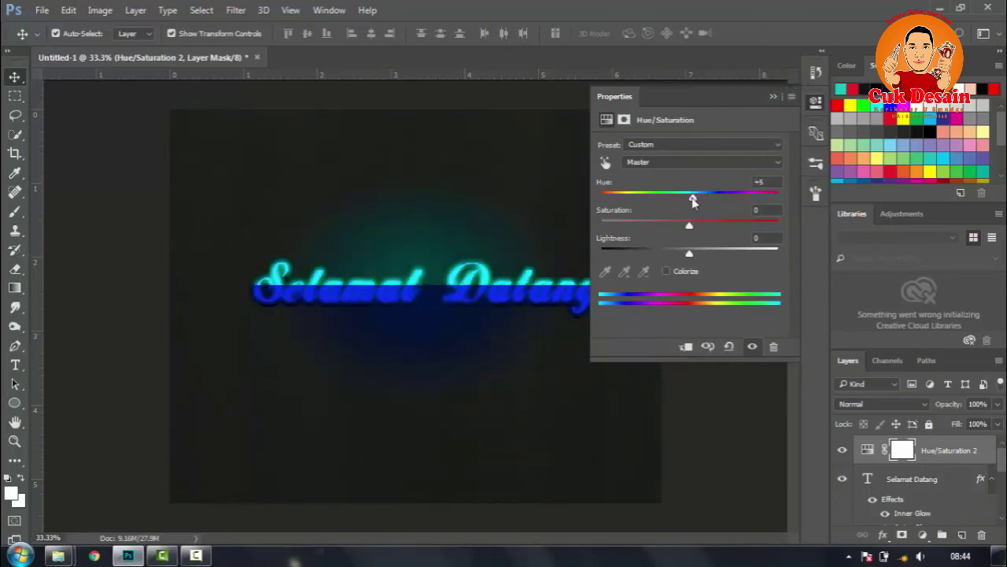
- Set the Hue/Saturation 2 layer to Color blend mode and bring its hue to -1
{"action": "left_click", "coordinate": [775, 95]}
{"action": "left_click", "coordinate": [871, 403]}
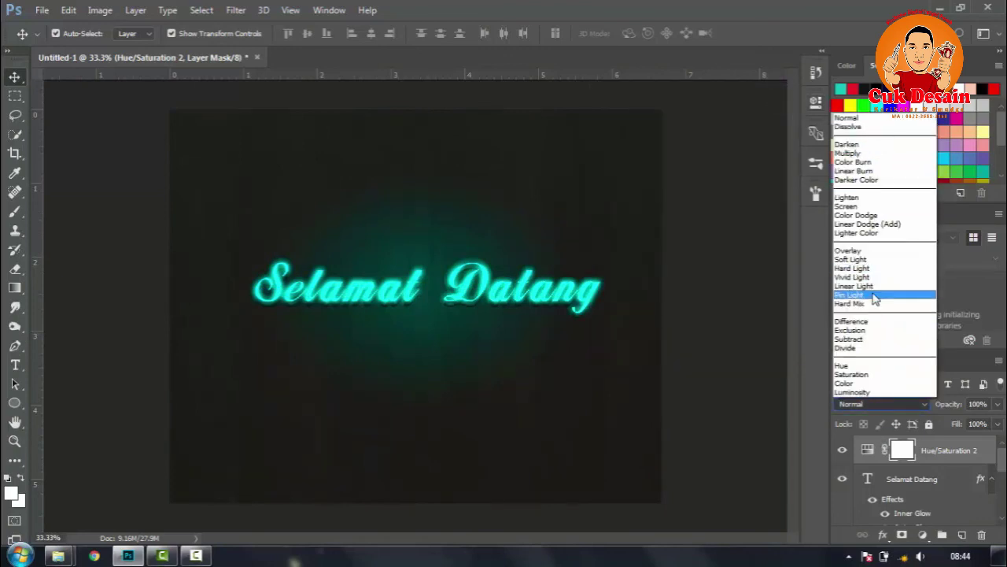
{"action": "left_click", "coordinate": [860, 384]}
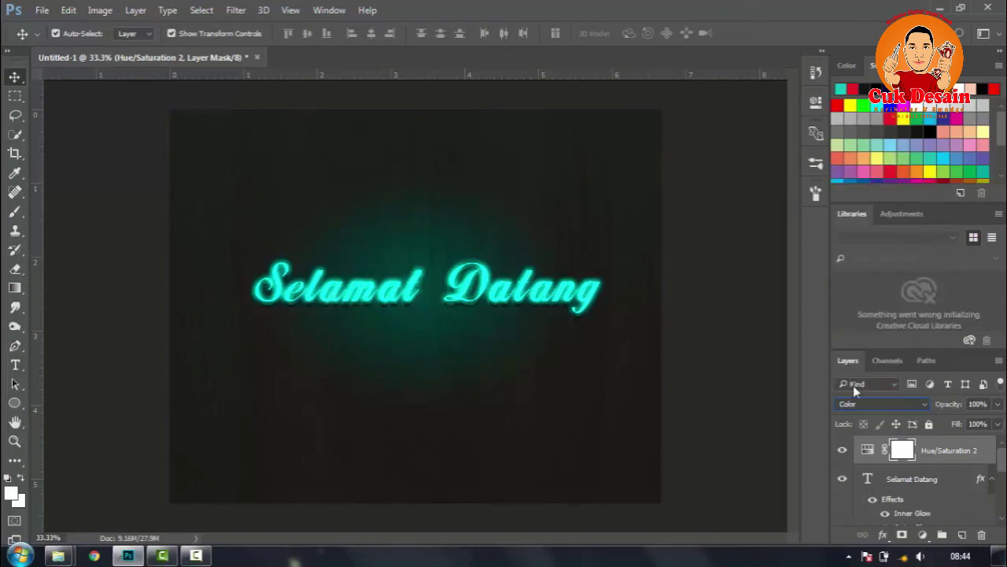
{"action": "left_click", "coordinate": [860, 404]}
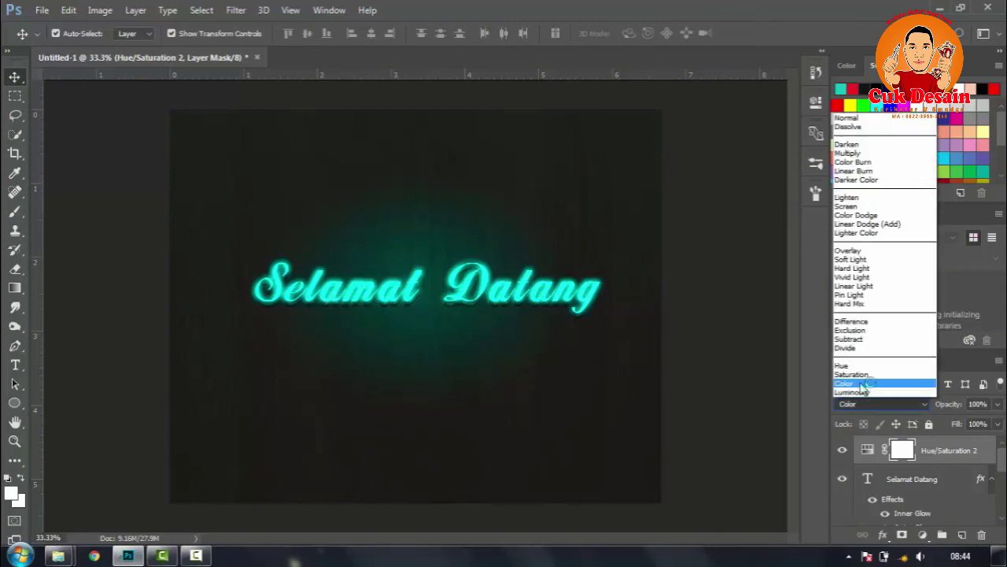
{"action": "left_click", "coordinate": [868, 455]}
{"action": "left_click", "coordinate": [868, 451]}
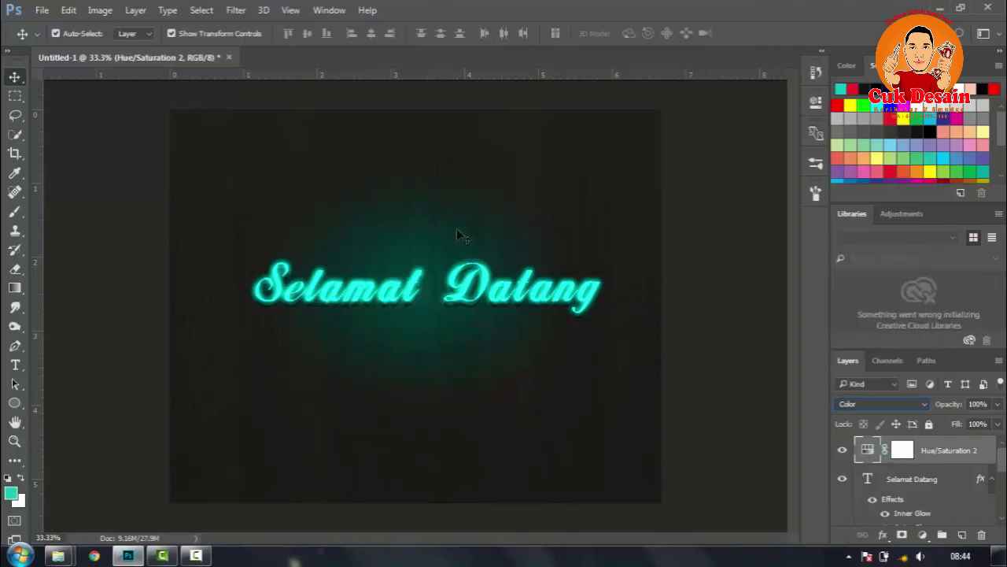
{"action": "double_click", "coordinate": [868, 450]}
{"action": "mouse_move", "coordinate": [690, 197]}
{"action": "left_mouse_down"}
{"action": "mouse_move", "coordinate": [663, 204]}
{"action": "mouse_move", "coordinate": [777, 204]}
{"action": "mouse_move", "coordinate": [689, 203]}
{"action": "left_mouse_up"}
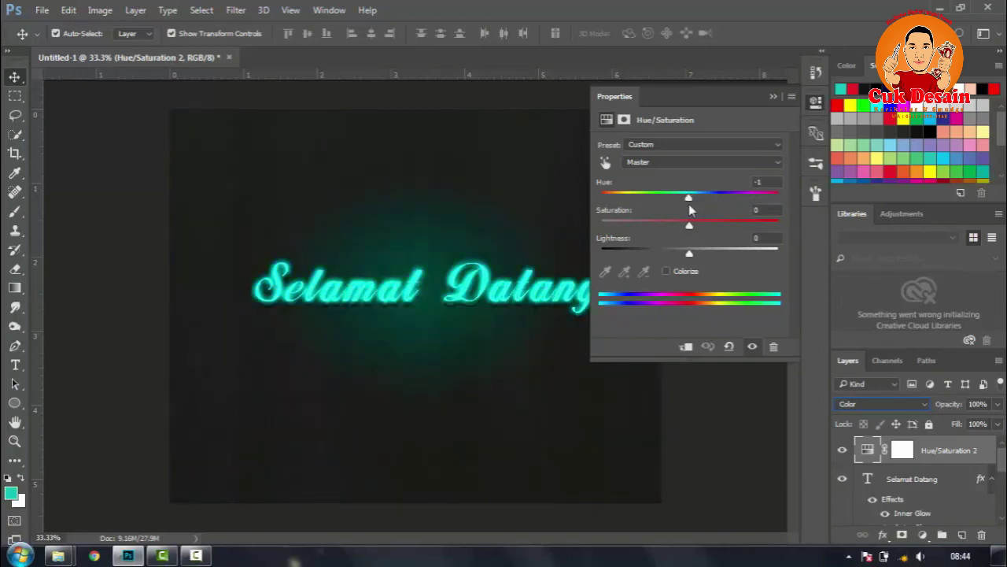
{"action": "left_click", "coordinate": [773, 97]}
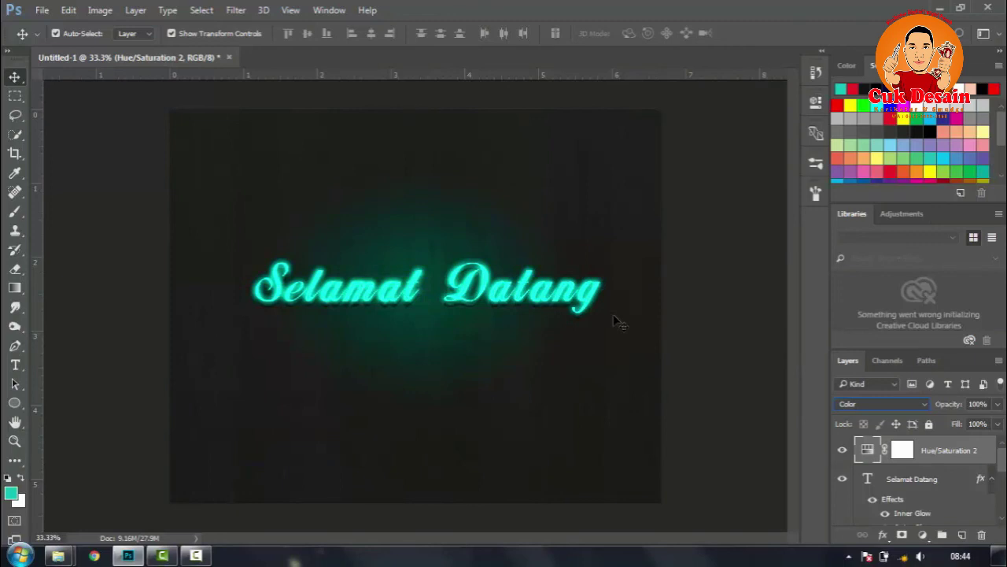